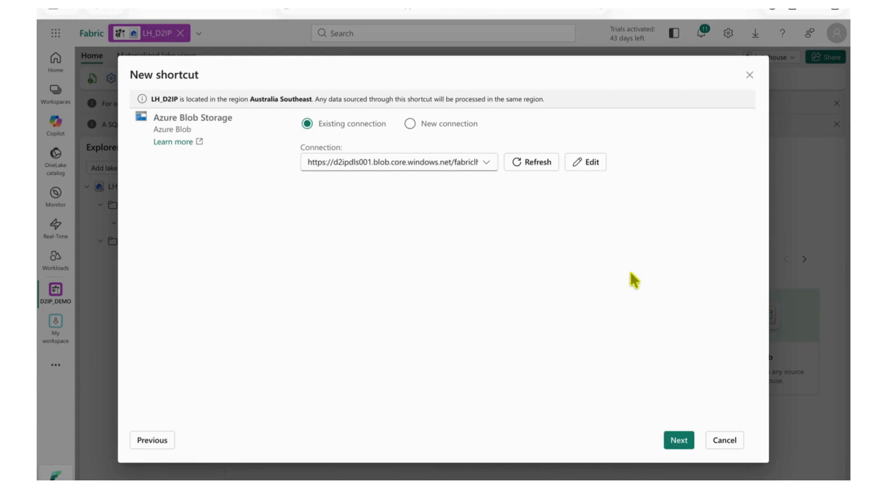
Step: Use the existing d2ipdls001 blob connection and select the fabriclhdemo directory as the shortcut's source
click(685, 442)
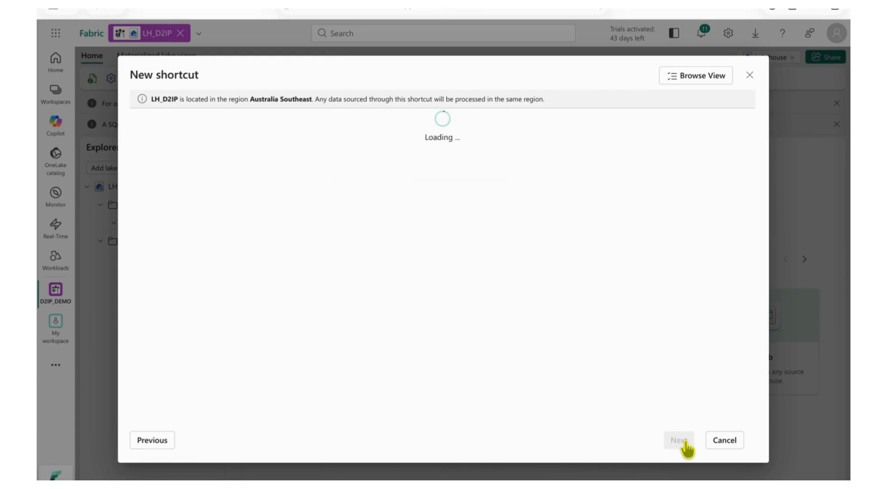
click(138, 154)
click(149, 155)
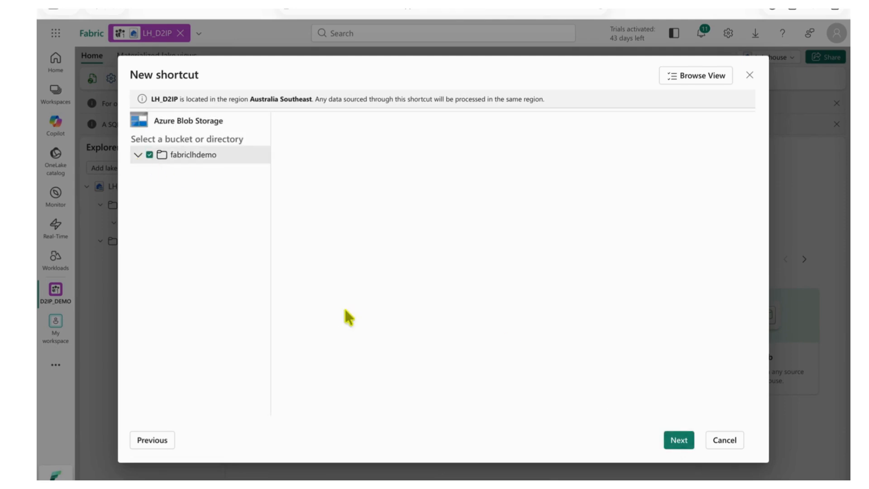
click(680, 437)
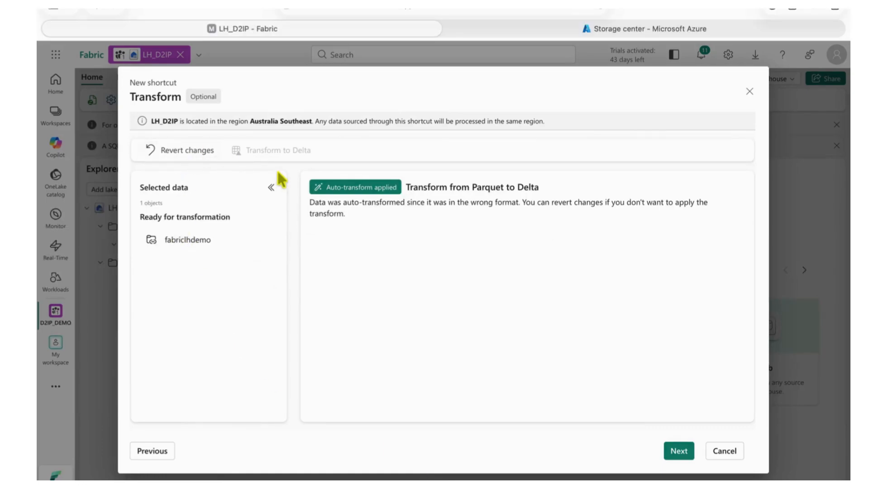
Step: Go back to the directory selection, switch to the Azure portal and inspect the fabriclhdemo container in storage account d2ipdls001
click(152, 450)
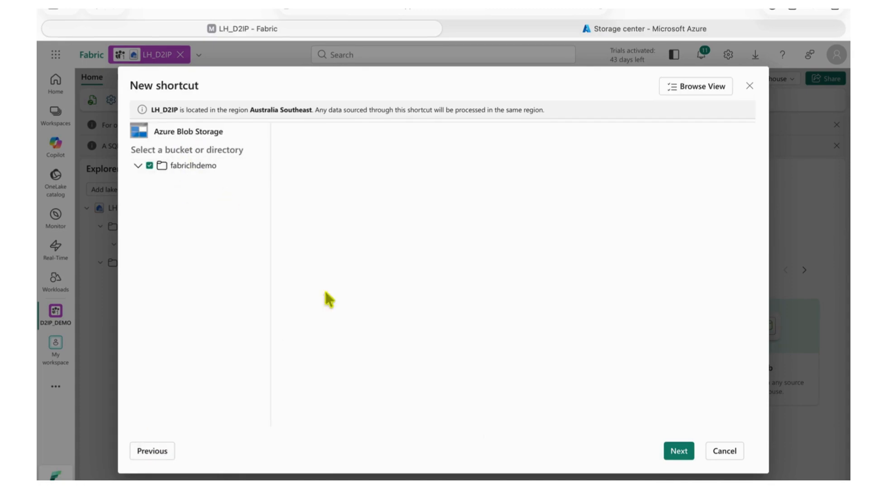
click(635, 28)
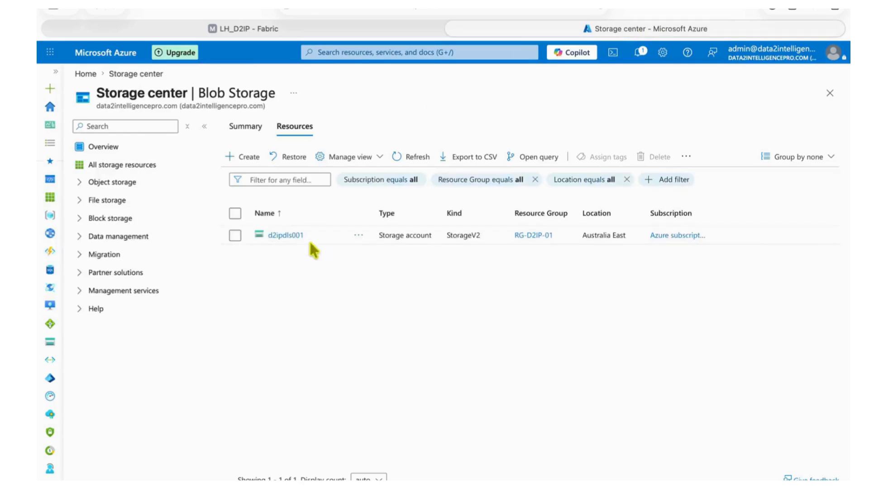
click(289, 235)
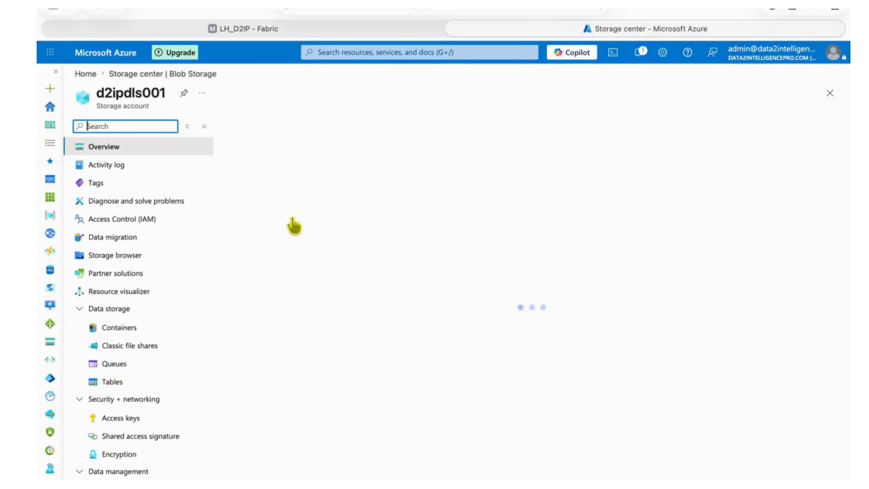
click(119, 347)
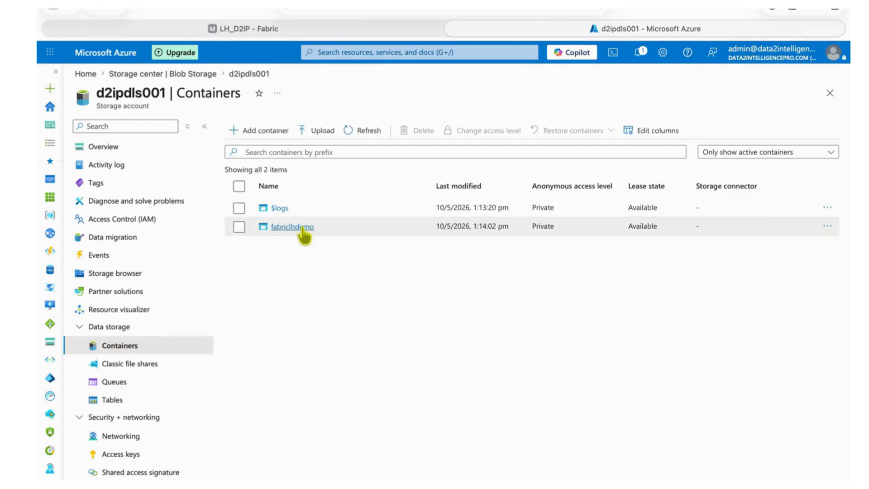
click(303, 234)
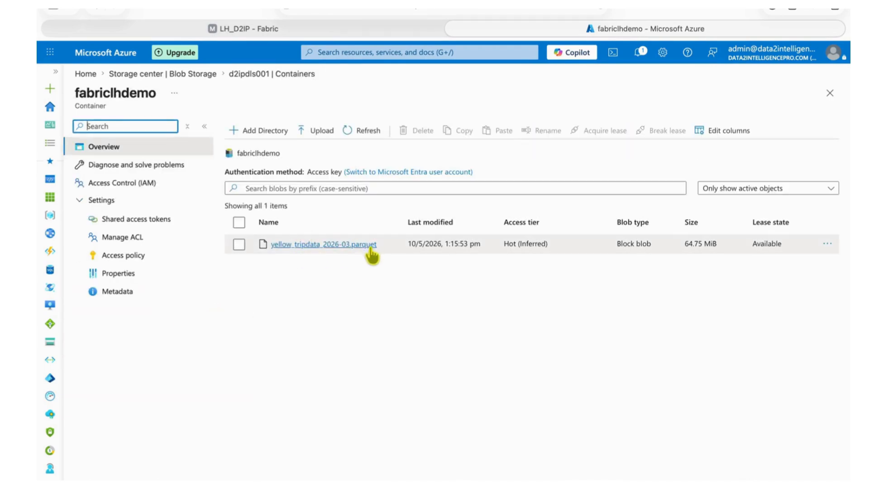
Step: Return to Fabric and create the fabriclhdemo shortcut under Tables, keeping the Parquet to Delta auto-transform and included subfolders
click(294, 28)
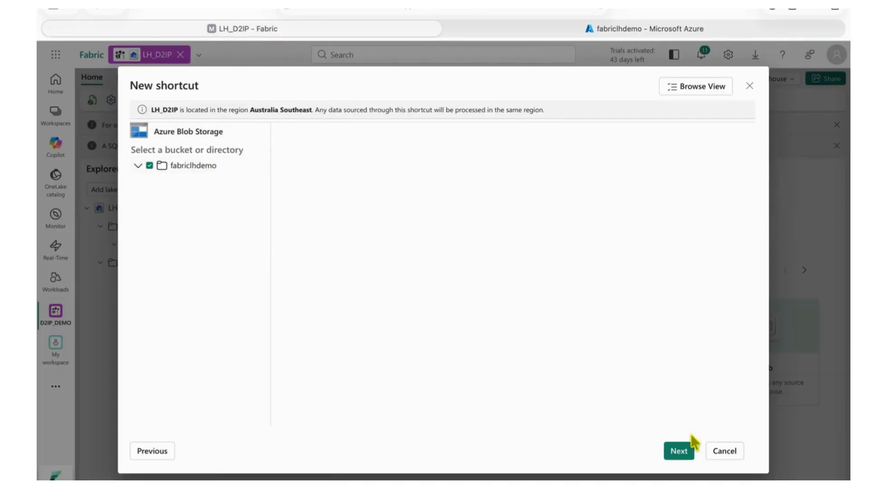
click(681, 450)
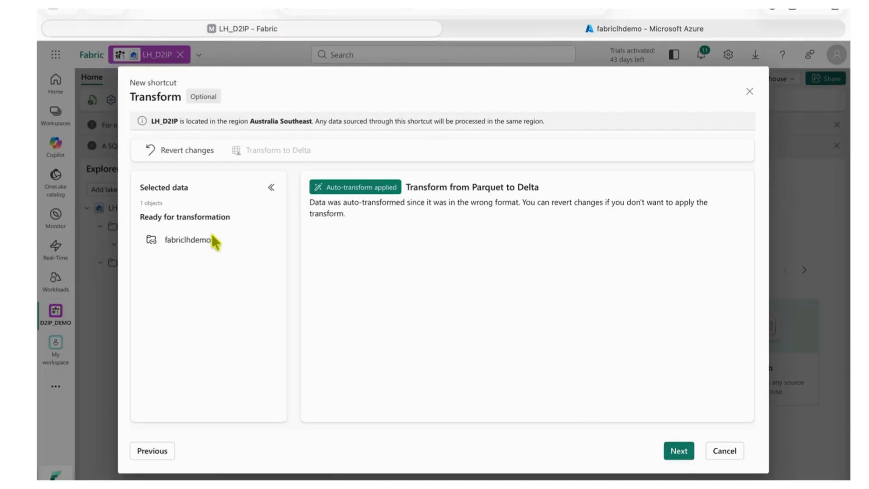
click(679, 450)
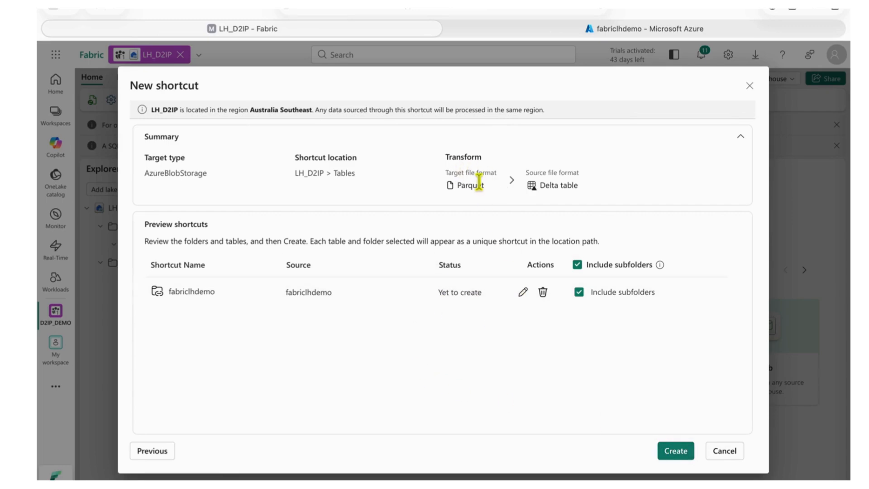
click(641, 31)
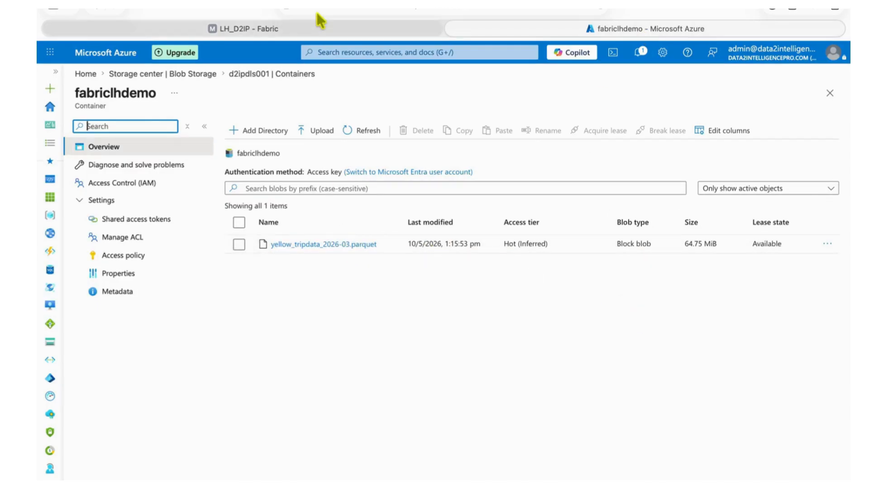
click(297, 28)
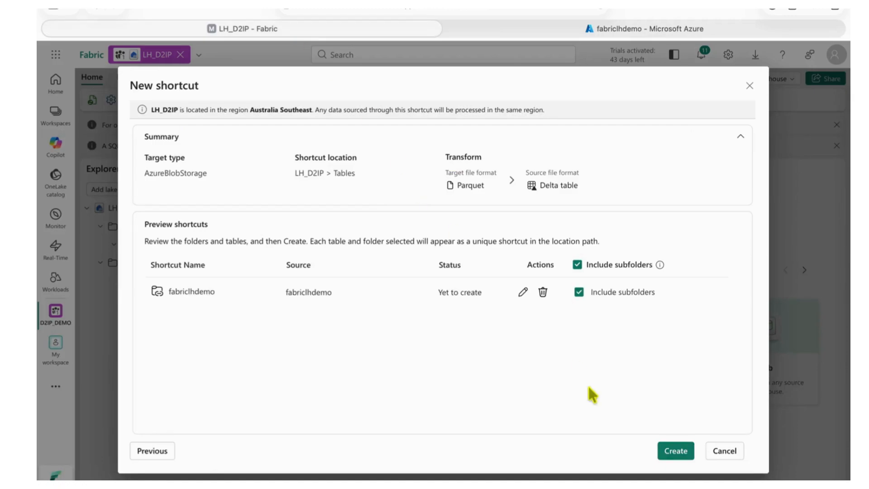
click(683, 451)
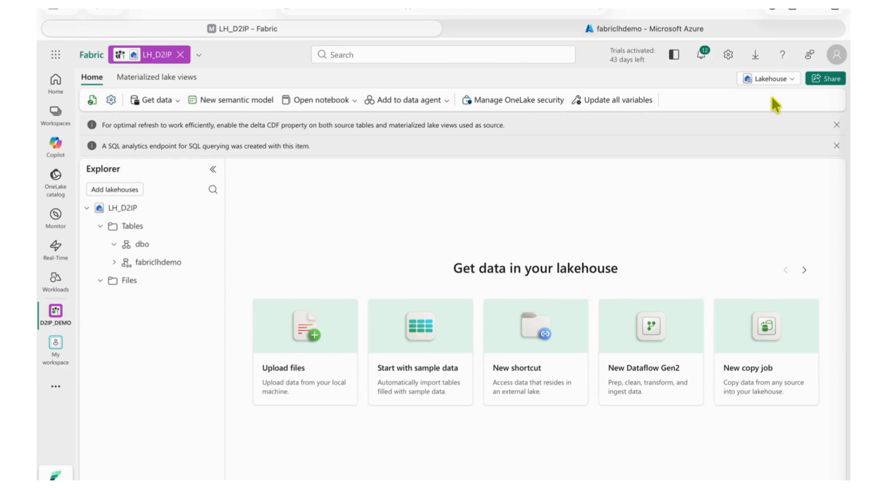
Step: Expand the fabriclhdemo shortcut under Tables and refresh it
click(114, 262)
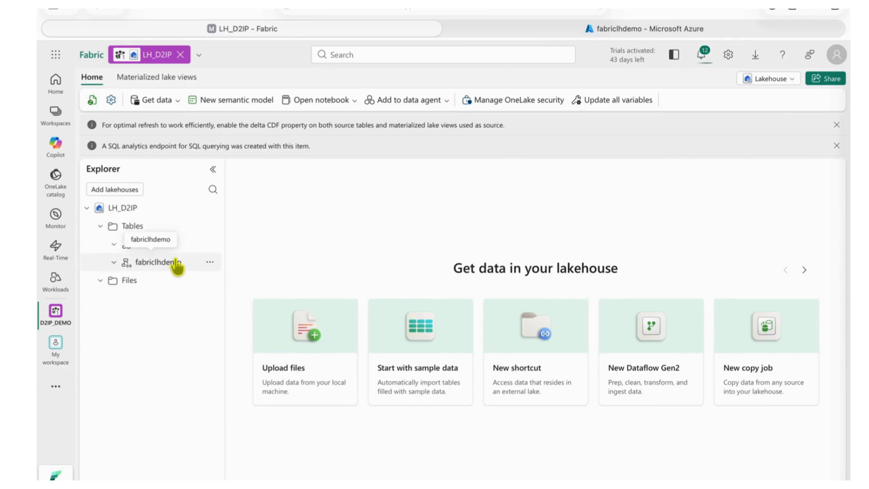
click(209, 263)
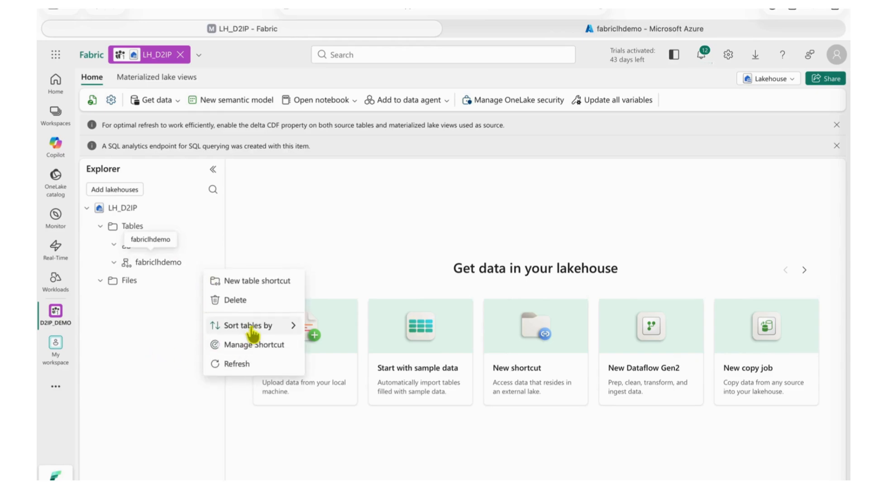
mouse_move(255, 327)
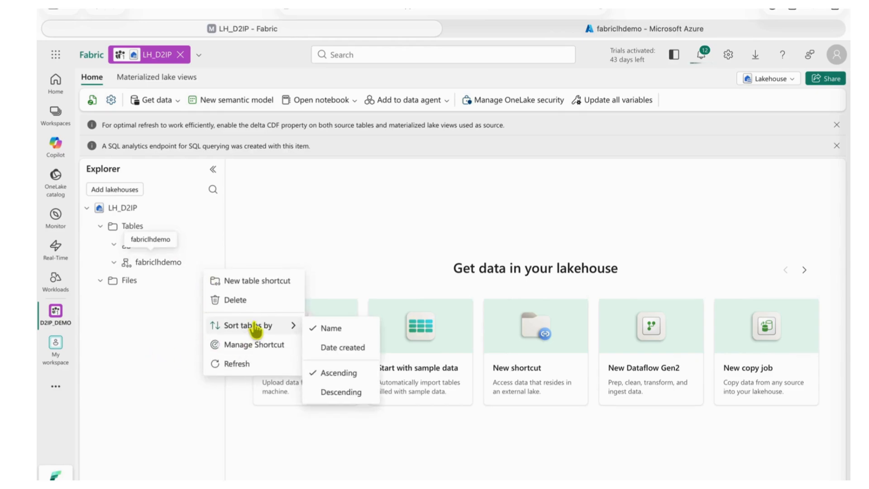
click(236, 364)
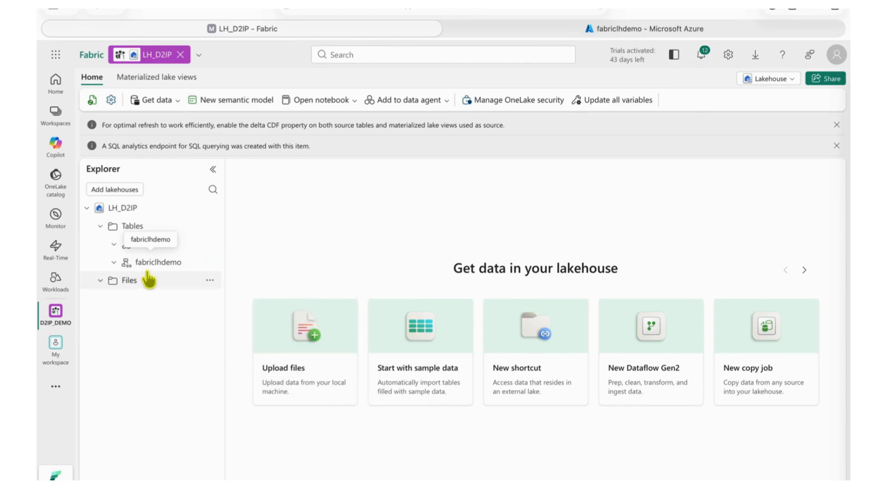
Step: Review the fabriclhdemo shortcut's management details and check the notifications for its transformation progress
click(210, 263)
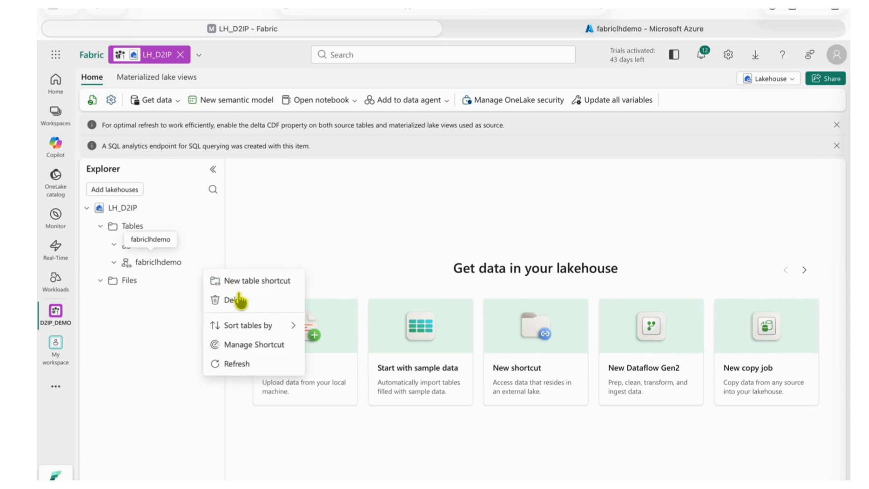
mouse_move(242, 330)
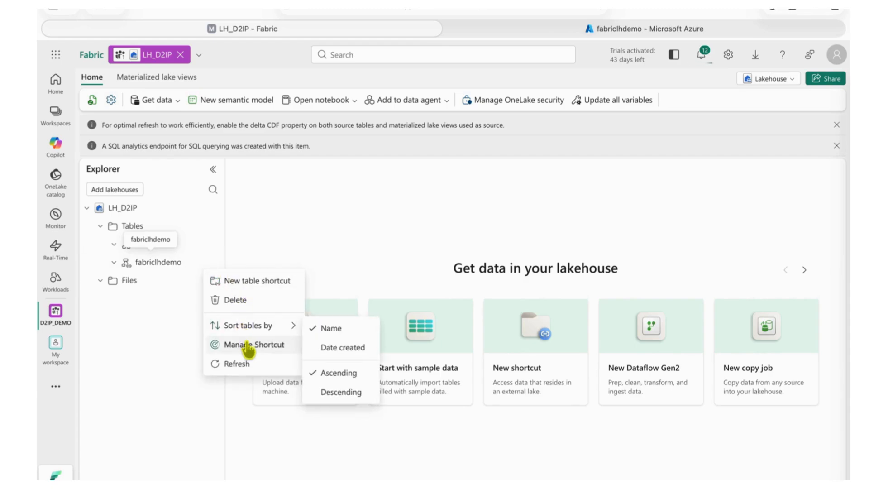
click(248, 345)
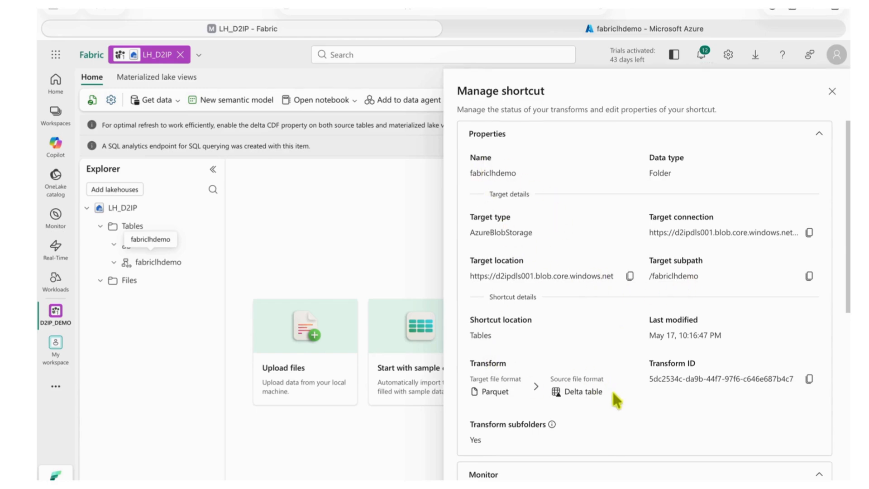
click(831, 91)
click(699, 56)
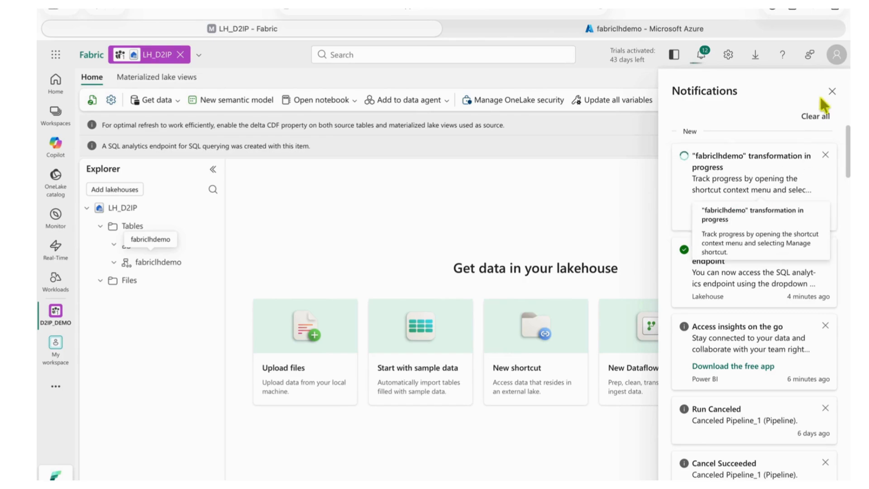
click(832, 91)
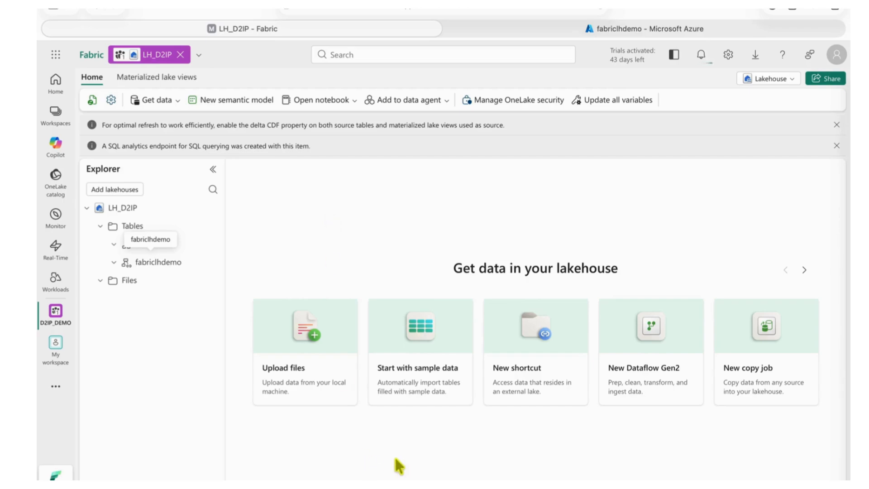
Step: Start a new Azure Blob Storage shortcut in the Files folder using the existing d2ipdls001 connection
click(131, 282)
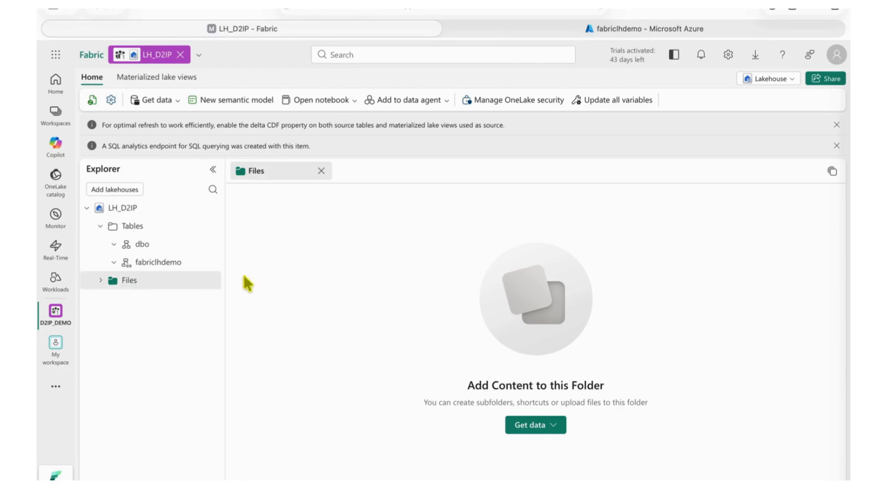
click(210, 280)
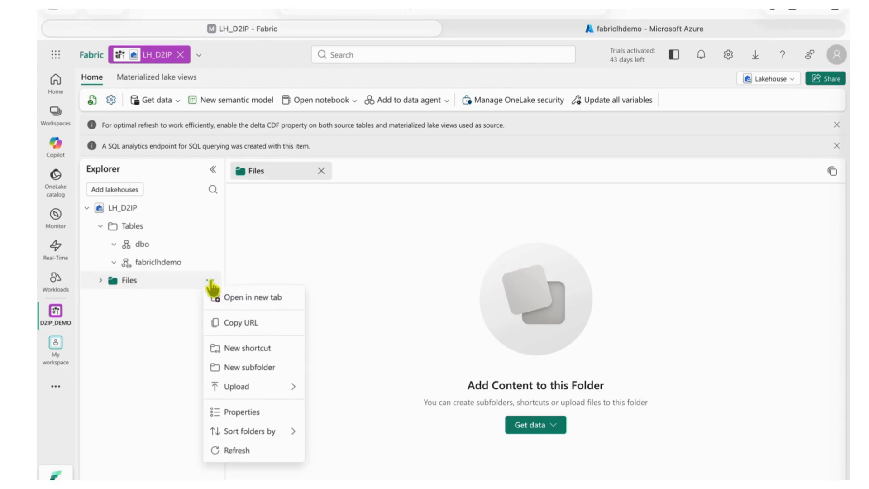
click(265, 351)
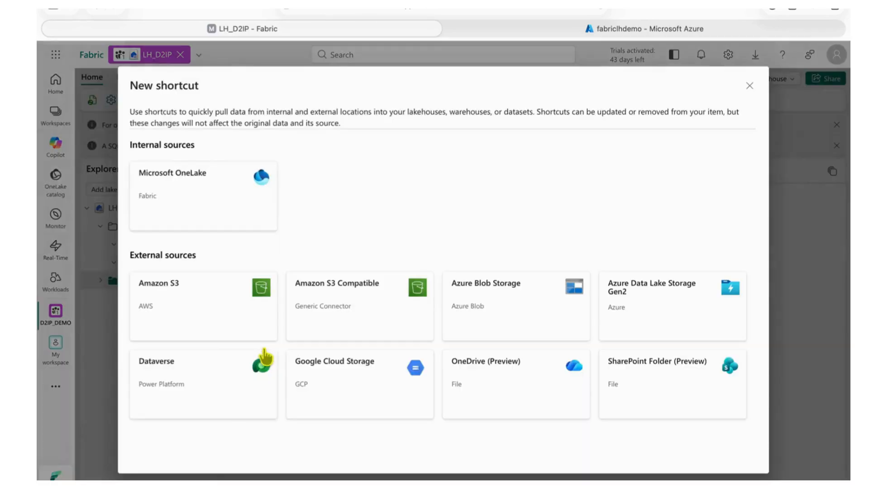
click(542, 306)
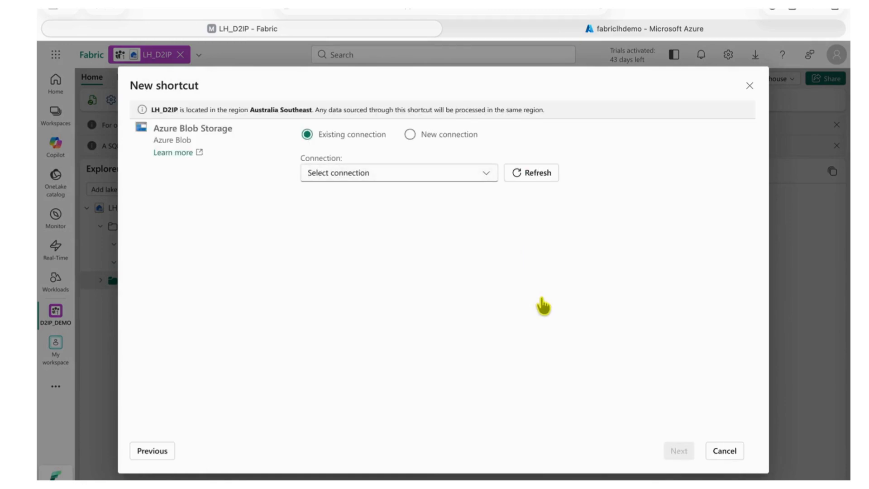
click(408, 177)
click(376, 217)
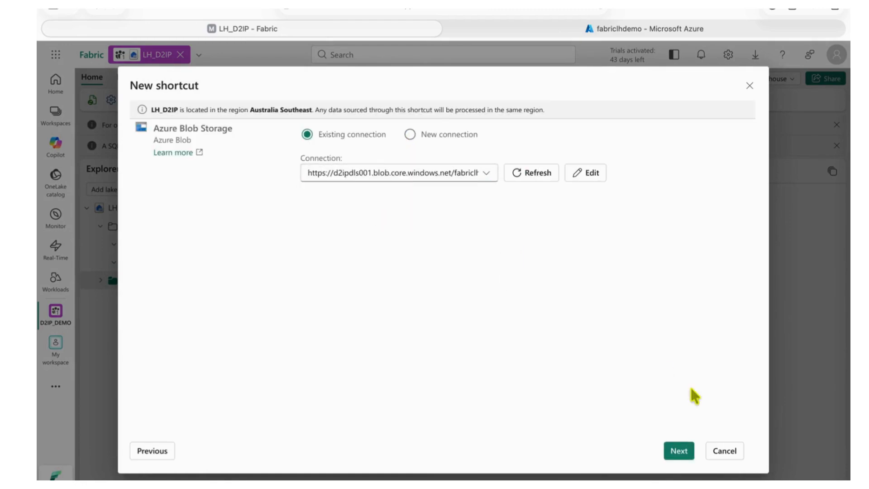
click(684, 438)
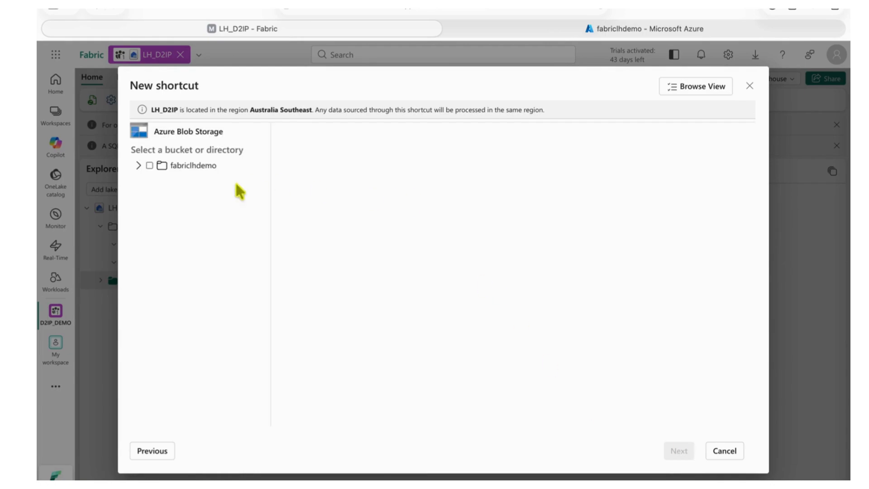
Step: Select the fabriclhdemo directory, skip the Delta transformation and create the shortcut under Files
click(149, 165)
click(138, 165)
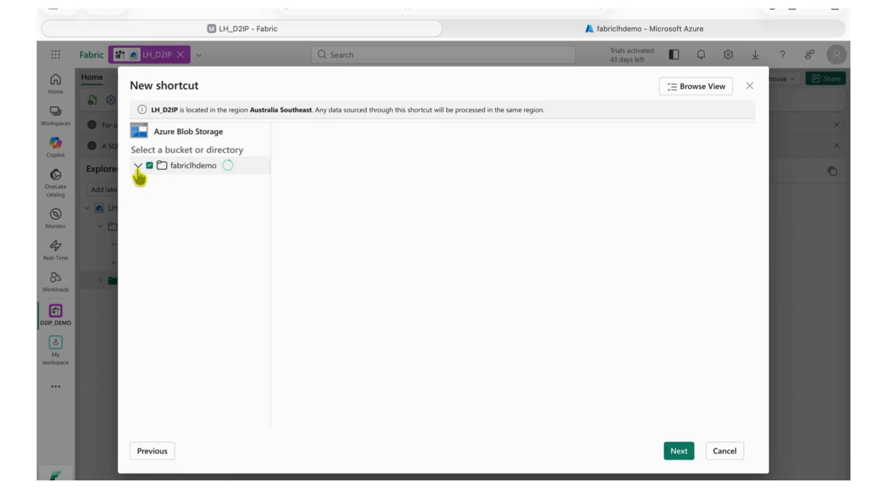
click(674, 451)
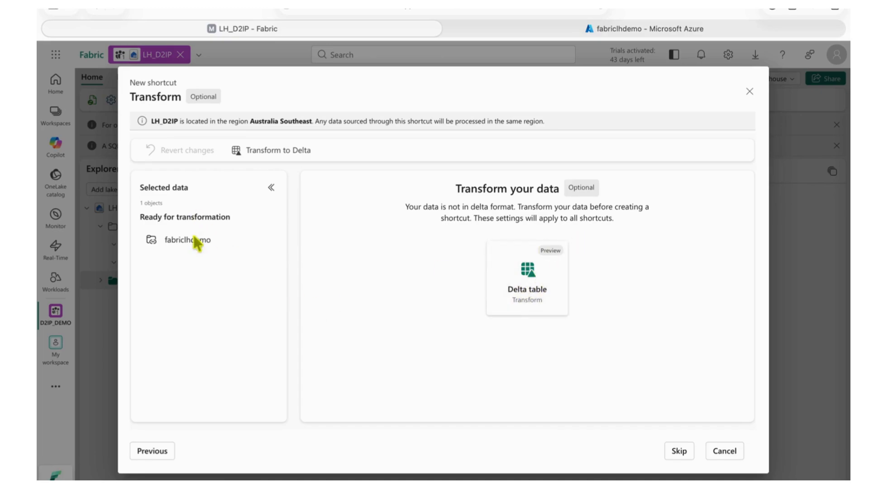
click(686, 454)
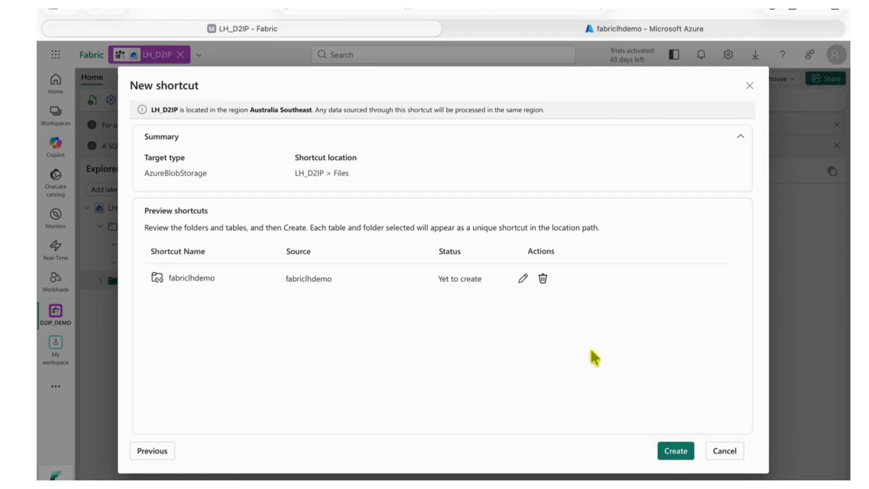
click(676, 451)
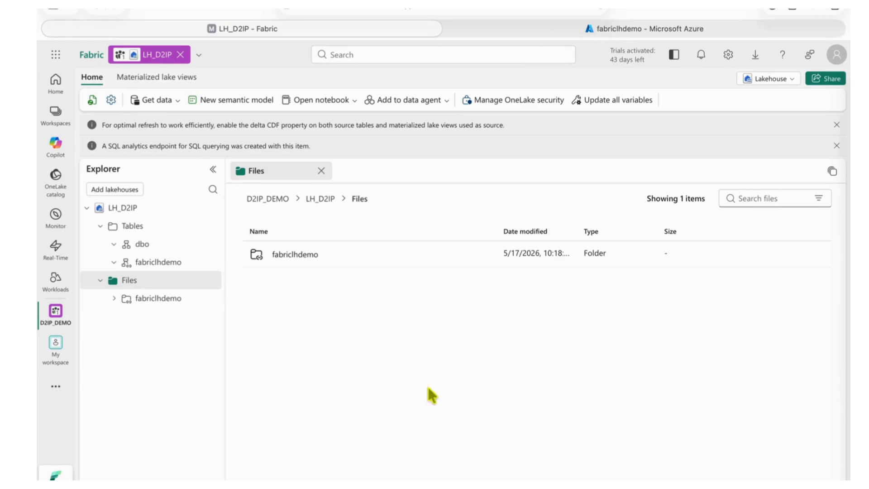
Step: Collapse Tables and open the fabriclhdemo shortcut under Files to inspect its contents
click(100, 226)
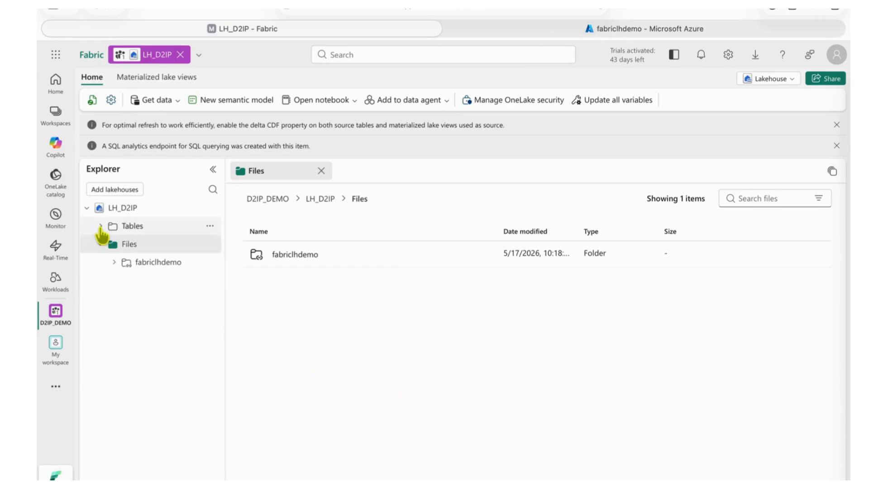
click(159, 264)
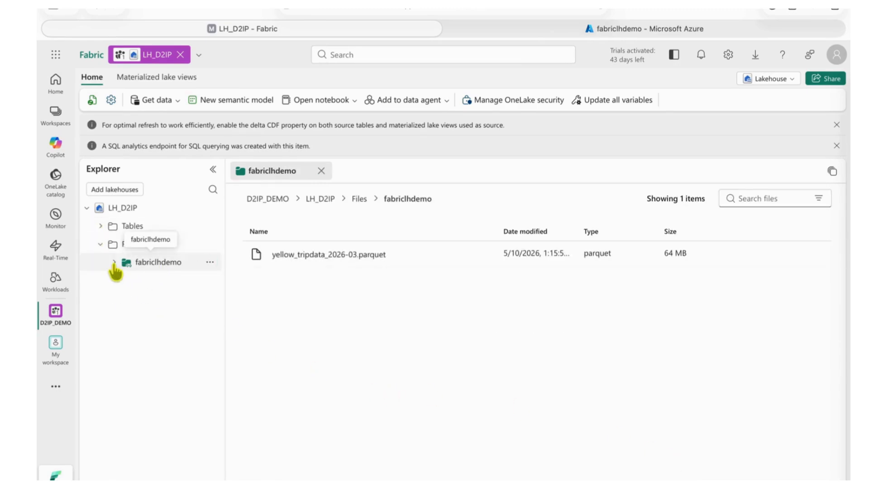
Step: Load the fabriclhdemo folder under Files into a new dbo table named fabriclhdemo with parquet as the file type
click(210, 262)
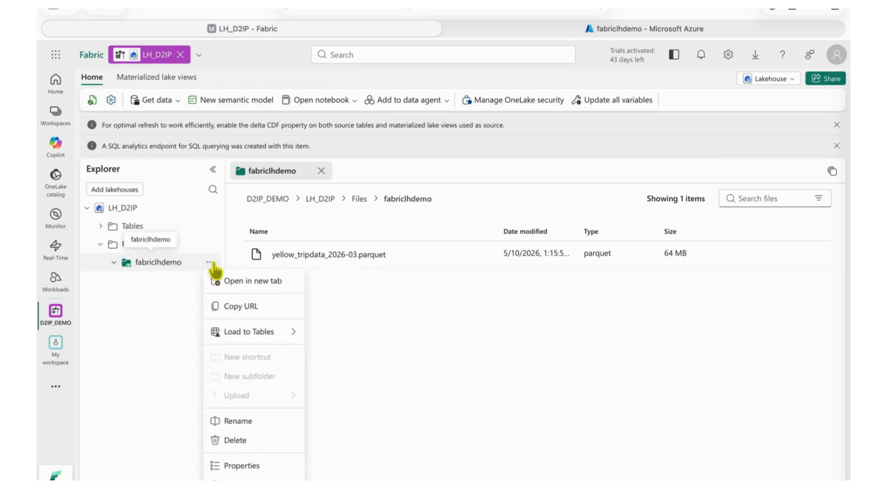
mouse_move(253, 340)
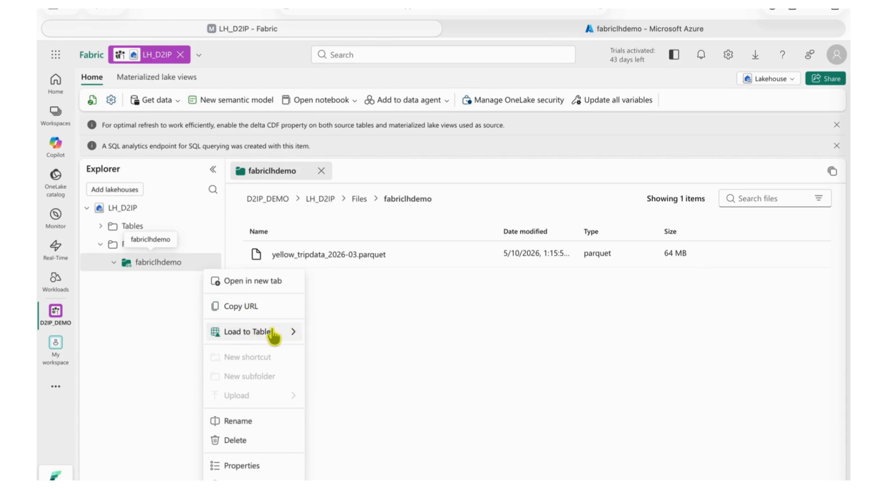
click(318, 335)
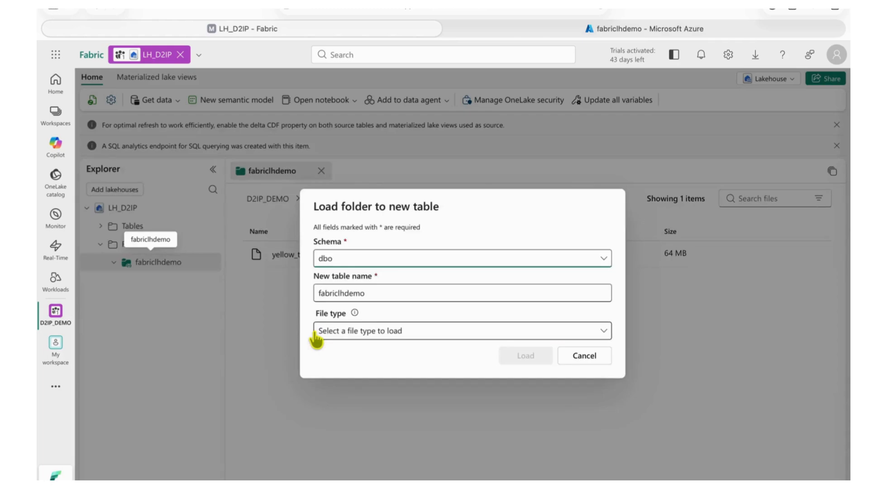
click(376, 331)
click(343, 372)
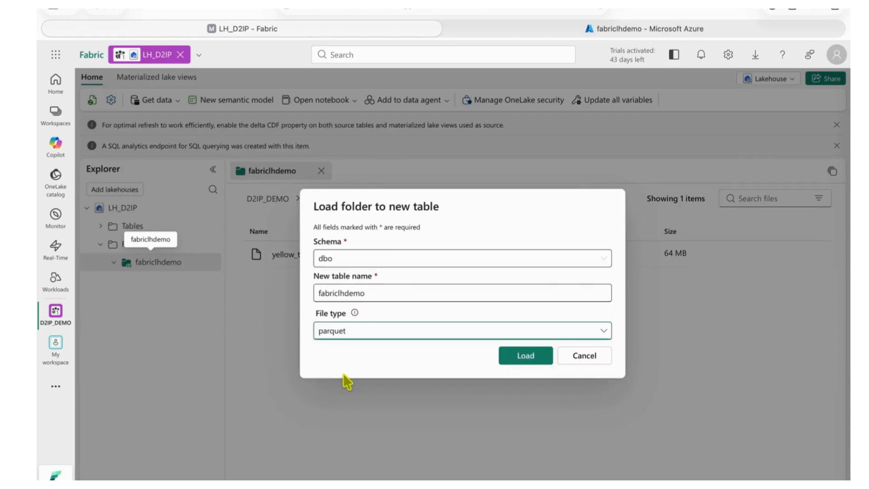
key(Return)
Step: View the data in yellow_tripdata_2026-03.parquet and go back up to the Files folder
click(483, 255)
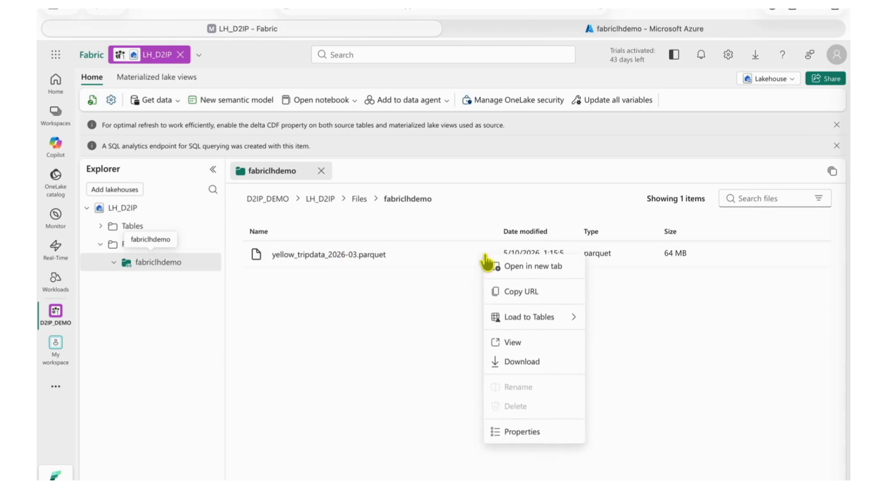
click(509, 344)
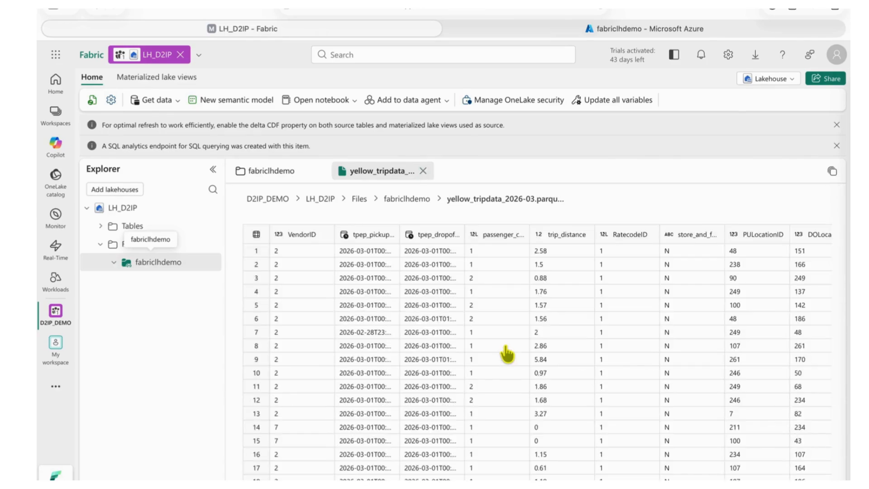
click(406, 198)
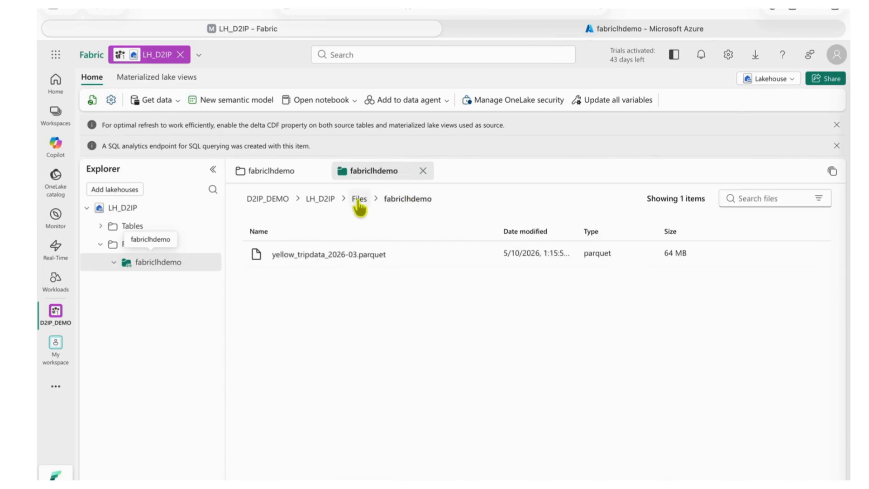
click(360, 198)
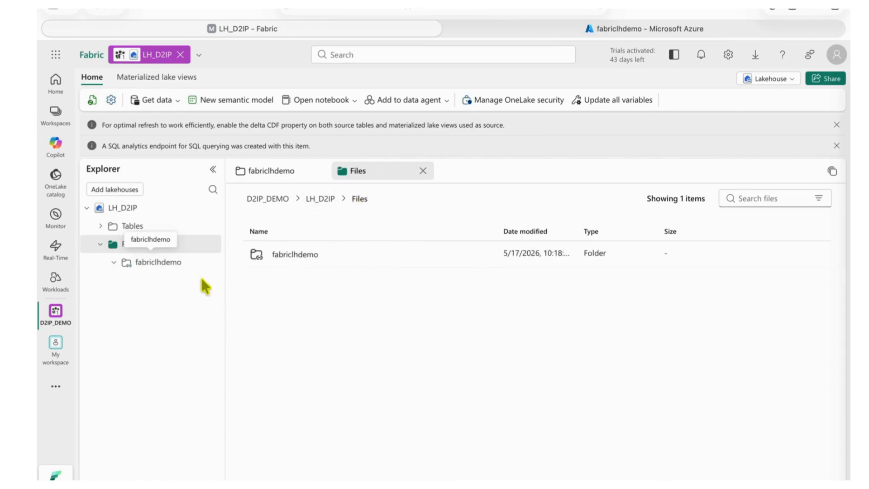
mouse_move(208, 268)
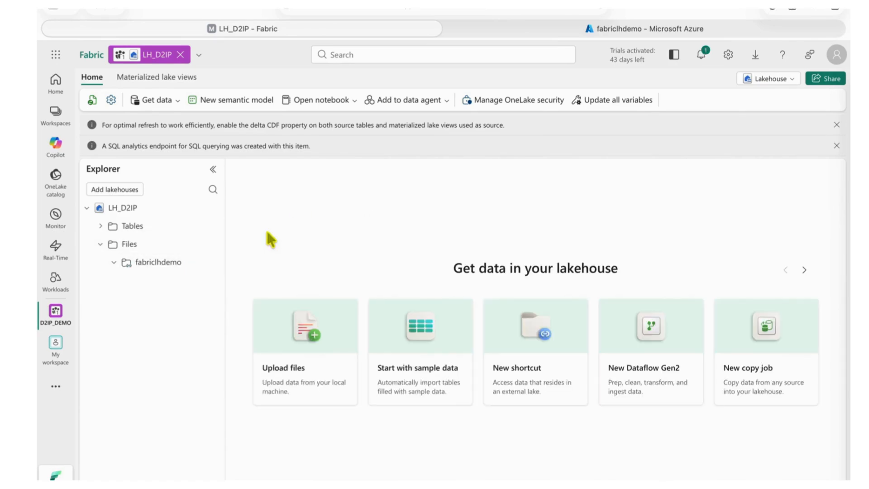
Step: Create a new notebook from the LH_D2IP lakehouse and open the fabriclhdemo folder under Files in its data items
click(319, 100)
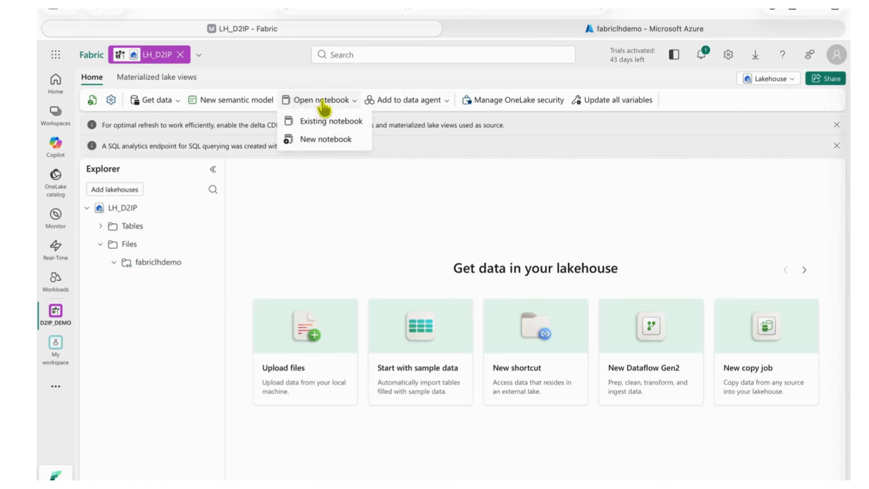
click(324, 138)
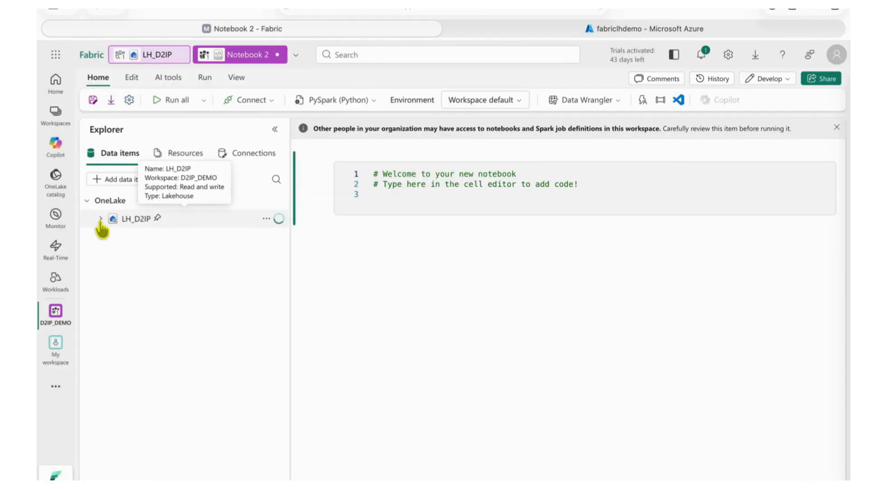
click(100, 219)
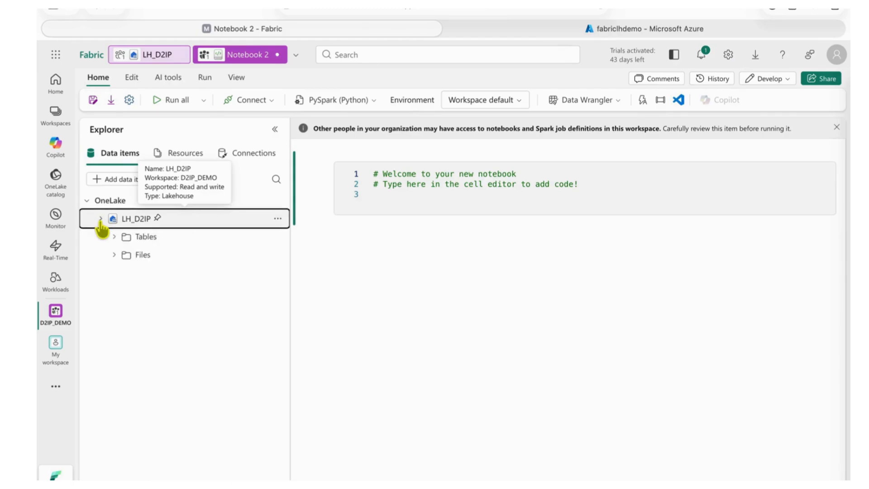
click(114, 254)
click(190, 274)
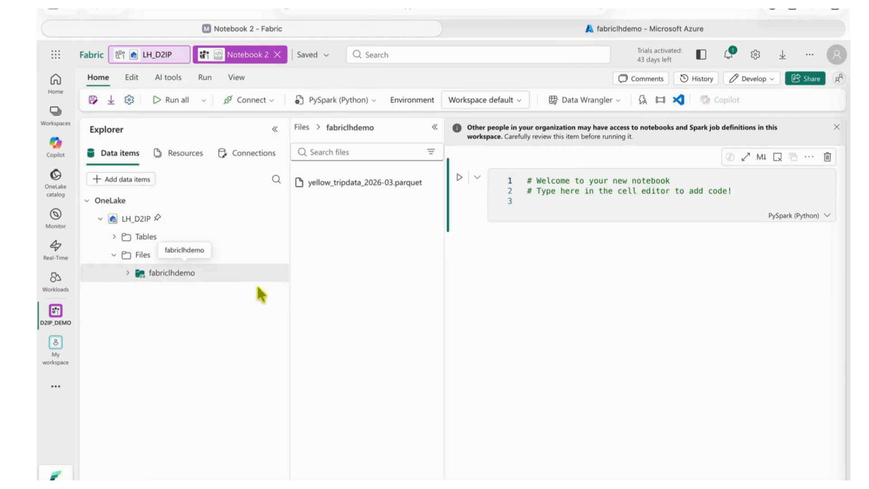
Step: Add a notebook cell that loads yellow_tripdata_2026-03.parquet with Spark
click(424, 184)
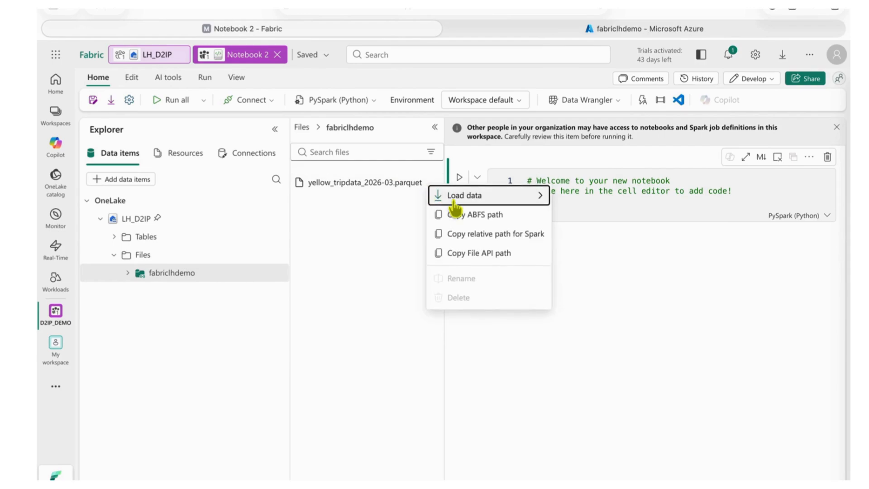
mouse_move(458, 209)
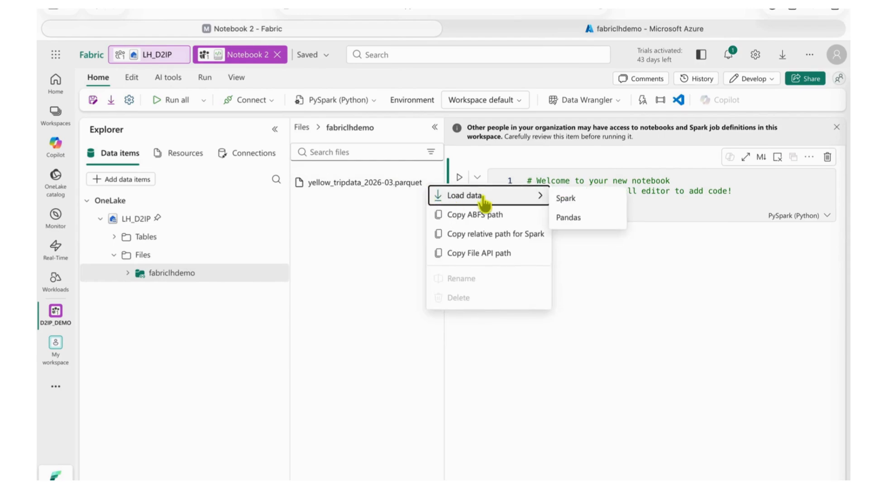
click(570, 203)
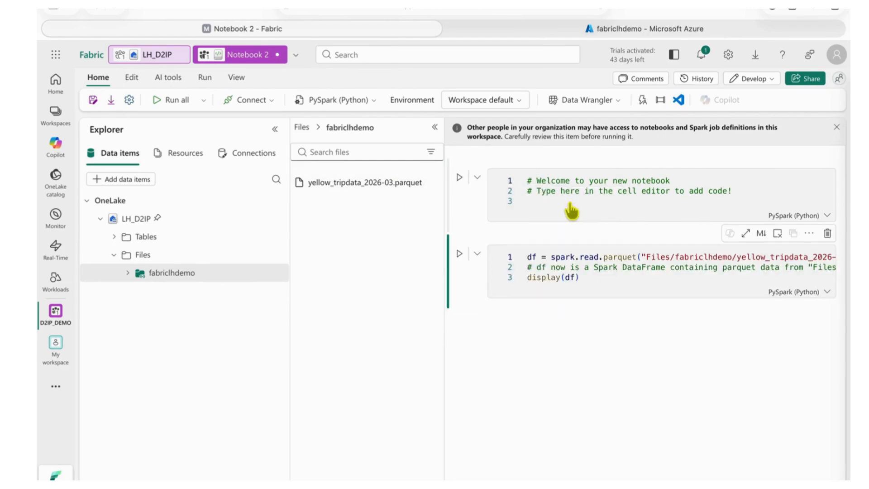
Step: Run the Spark cell, collapse the Explorer and inspect the cell's Spark job details
click(458, 257)
click(275, 130)
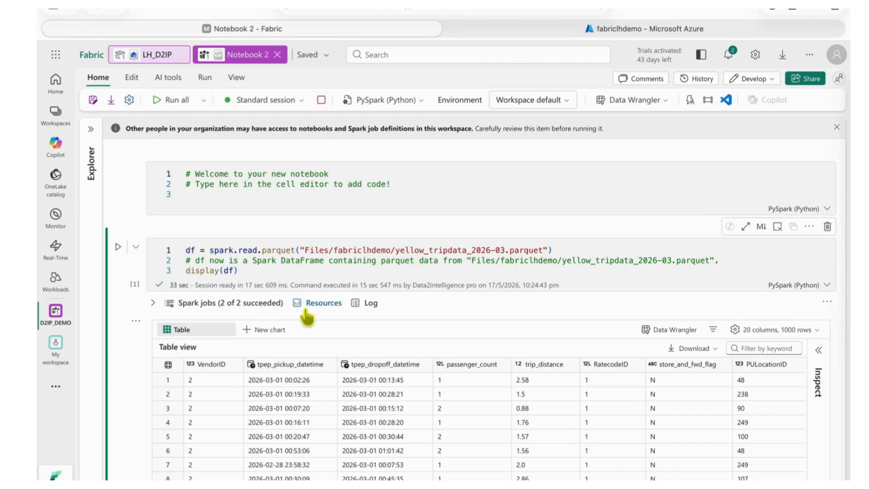
click(153, 302)
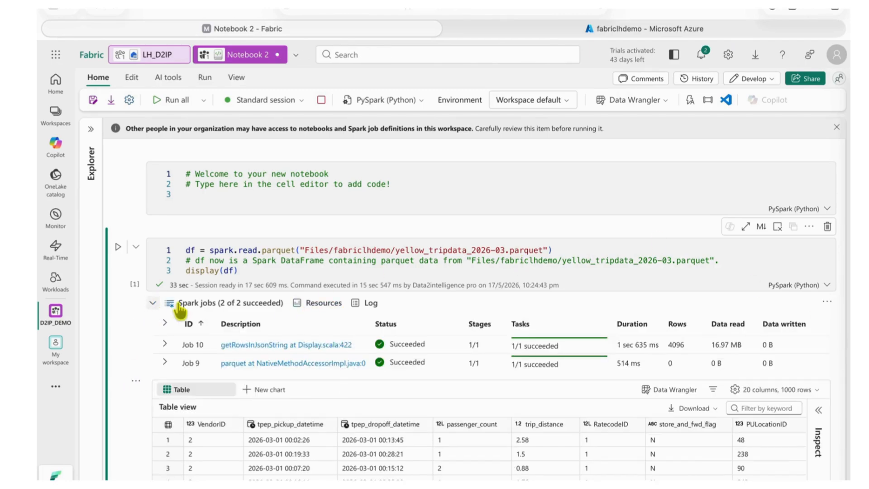
click(153, 303)
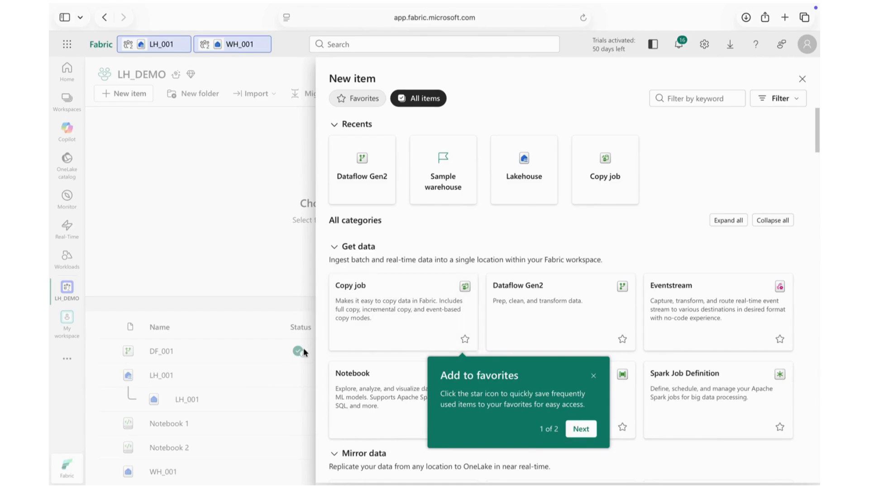
Step: Create a new Copy job named CopyJob_LH_WH in the LH_DEMO workspace
click(375, 307)
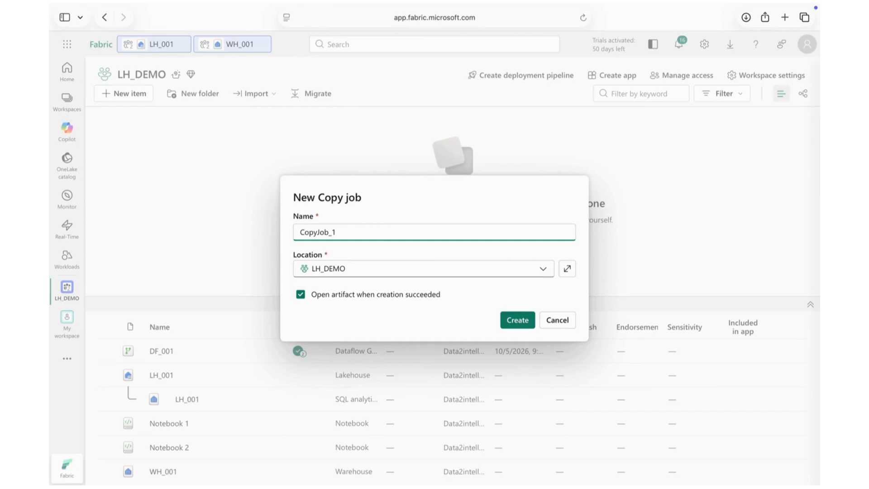
key(BackSpace)
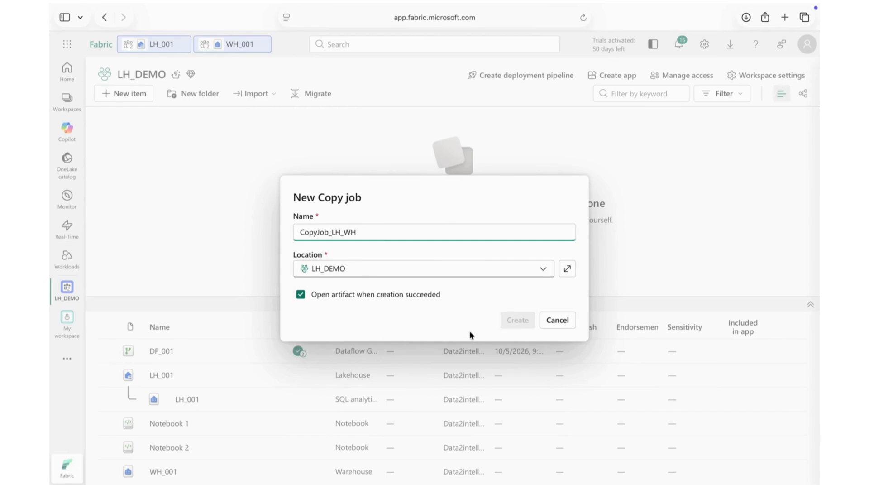
click(517, 322)
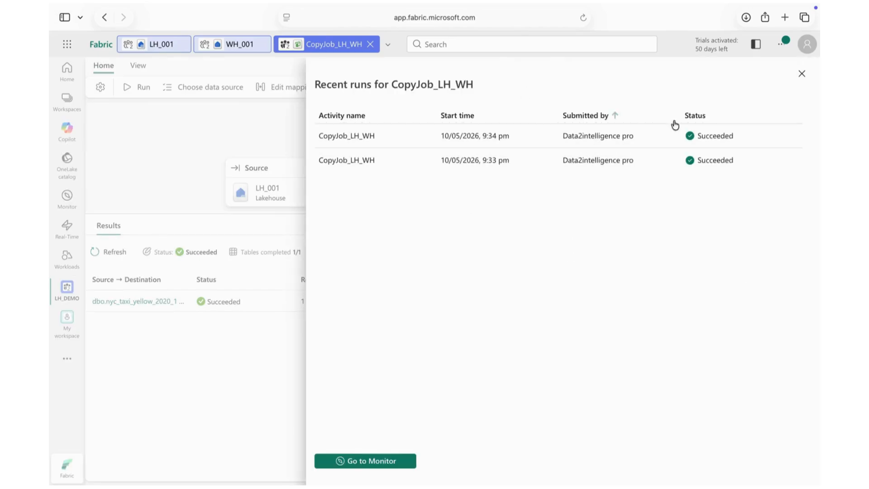
Step: Close the recent runs list and add CopyJob_LH_WH to a new pipeline named Pipeline_1 in LH_DEMO
click(801, 78)
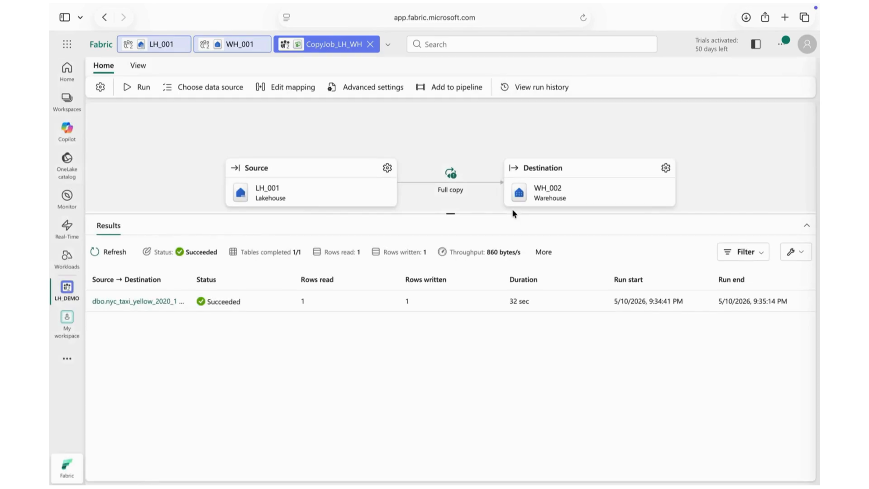
click(466, 90)
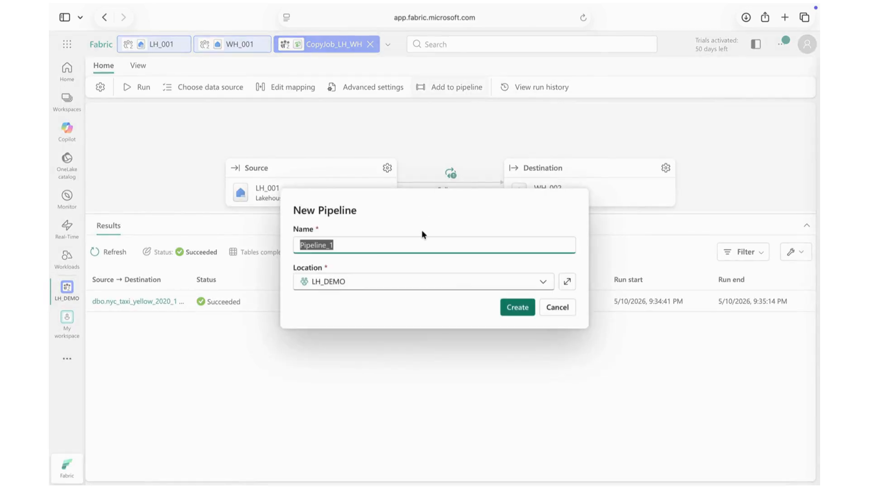
click(519, 308)
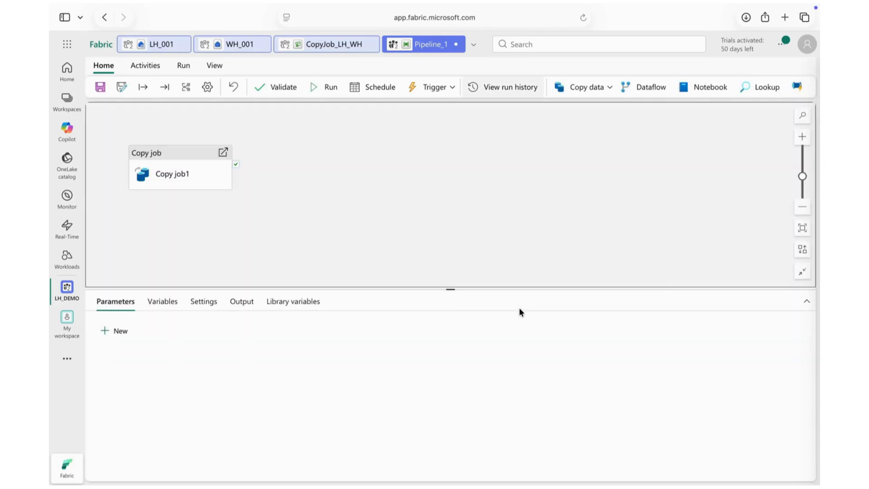
Step: Reposition the Copy job1 activity and start signing in to a new Copy job connection with an organizational account in its settings
drag(175, 164, 391, 177)
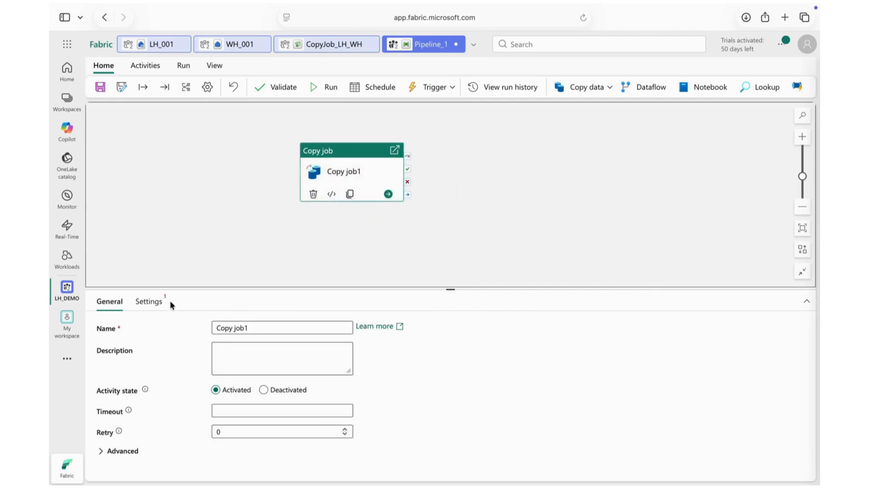
click(145, 303)
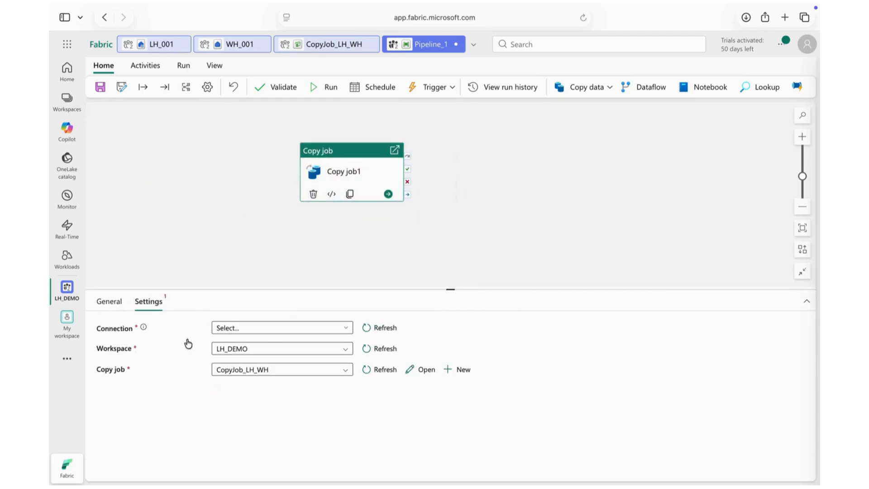
click(281, 327)
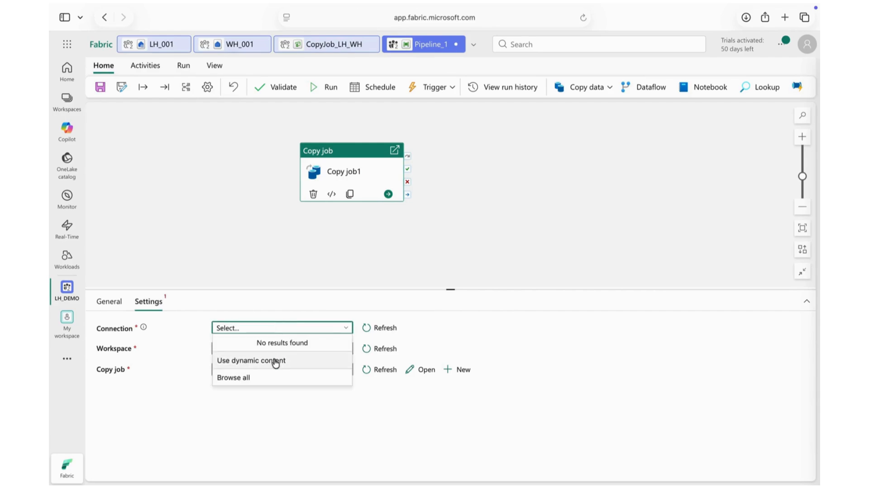
click(254, 386)
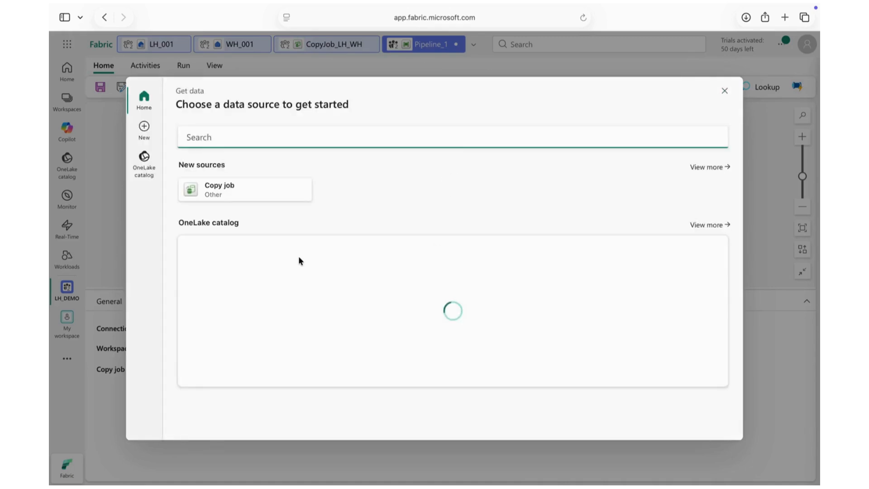
click(243, 195)
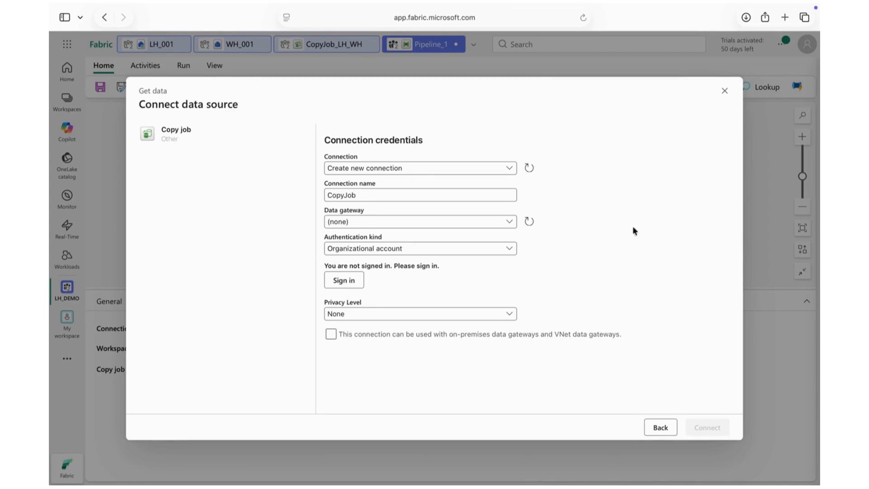
click(422, 168)
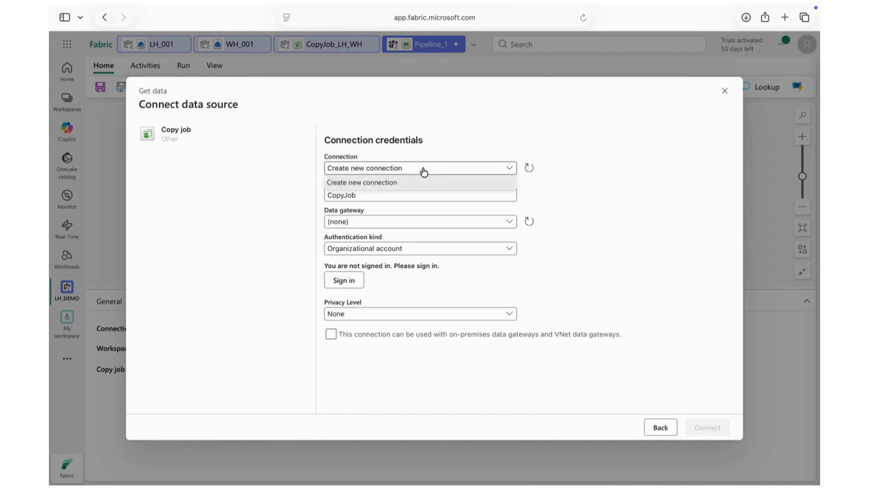
click(351, 283)
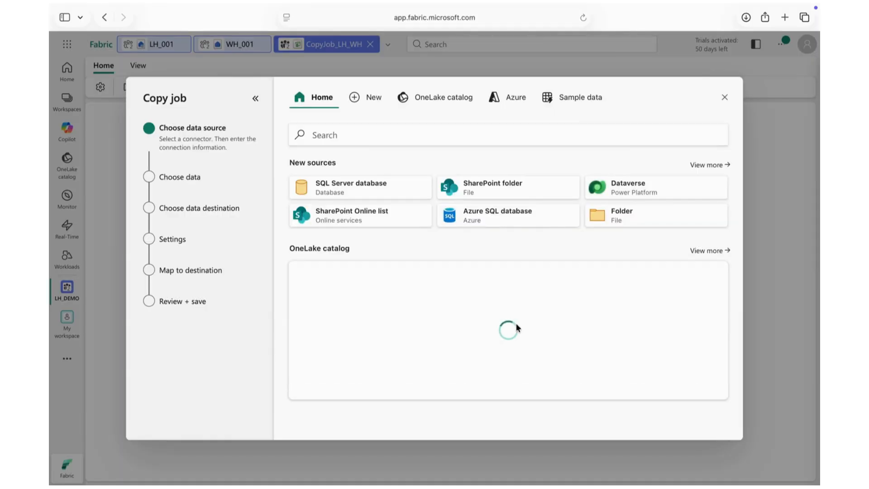
Step: Choose the LH_001 lakehouse from the OneLake catalog as the copy job's source and select table dbo.nyc_taxi_yellow_2020_1
click(441, 100)
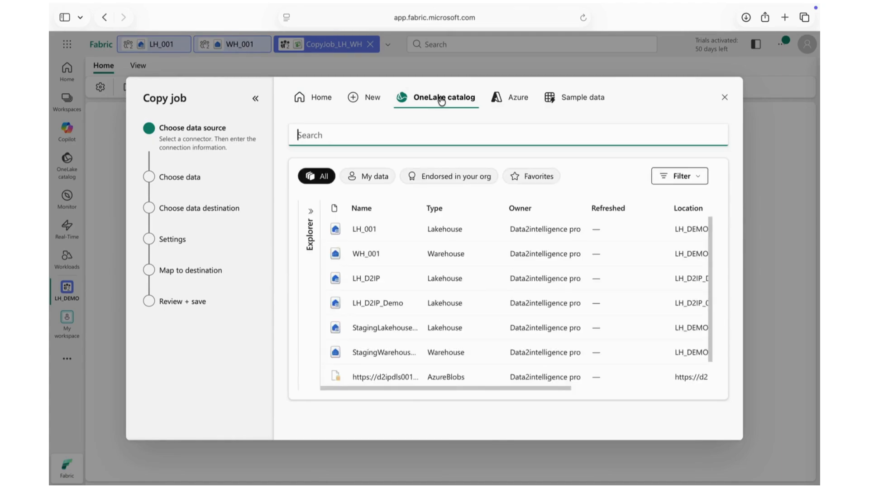
click(364, 230)
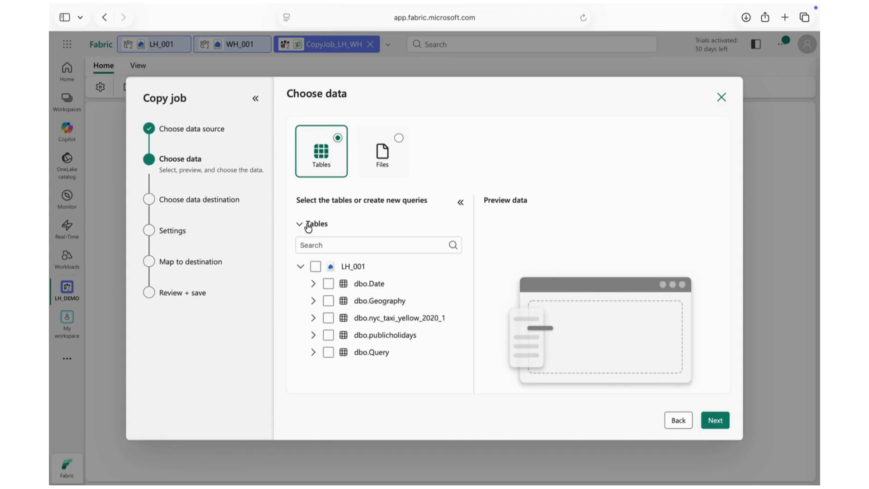
click(328, 318)
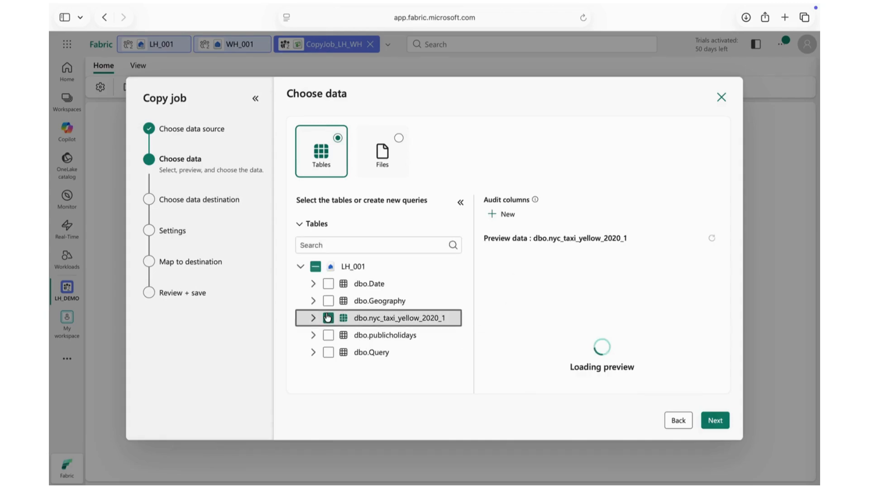
Step: Create a new warehouse named WH_002 in the LH_DEMO workspace and connect it as the copy job's destination
click(716, 421)
click(498, 192)
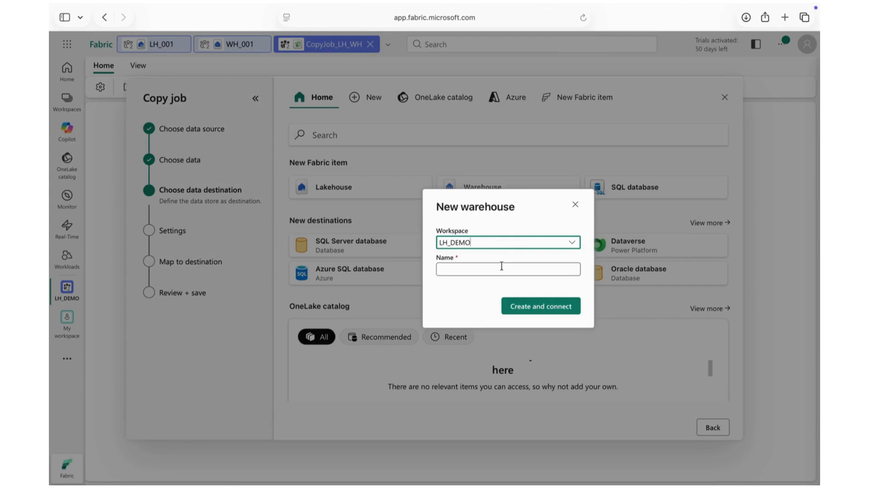
click(501, 266)
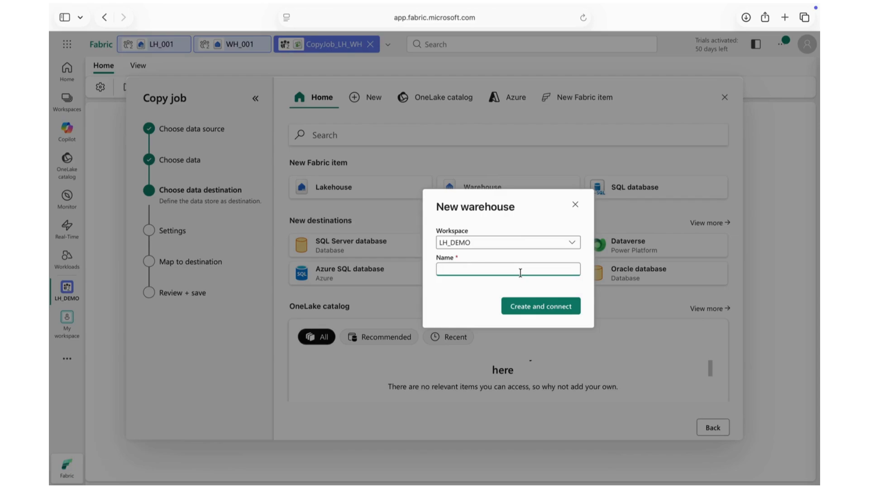
text(WH_002)
click(560, 304)
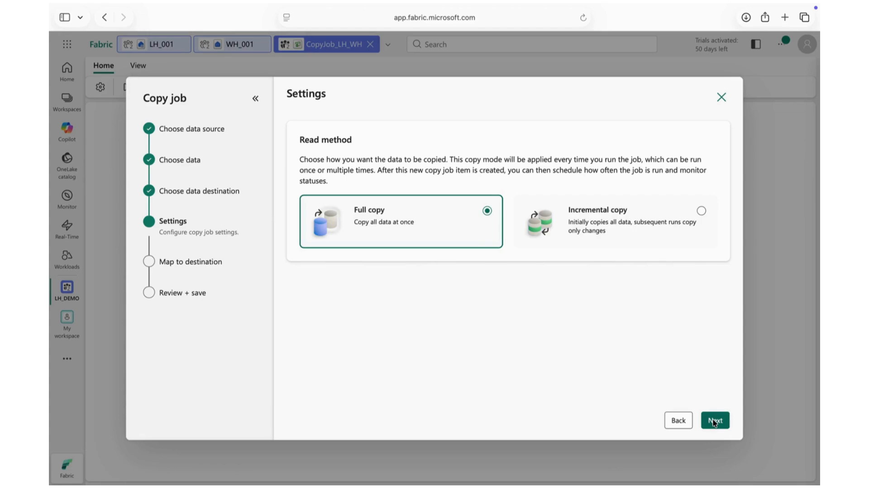
click(612, 212)
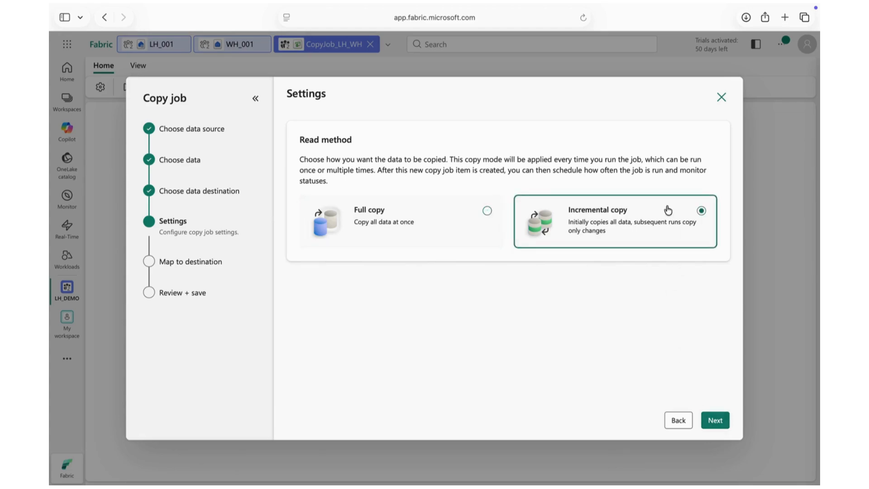
click(420, 221)
click(587, 216)
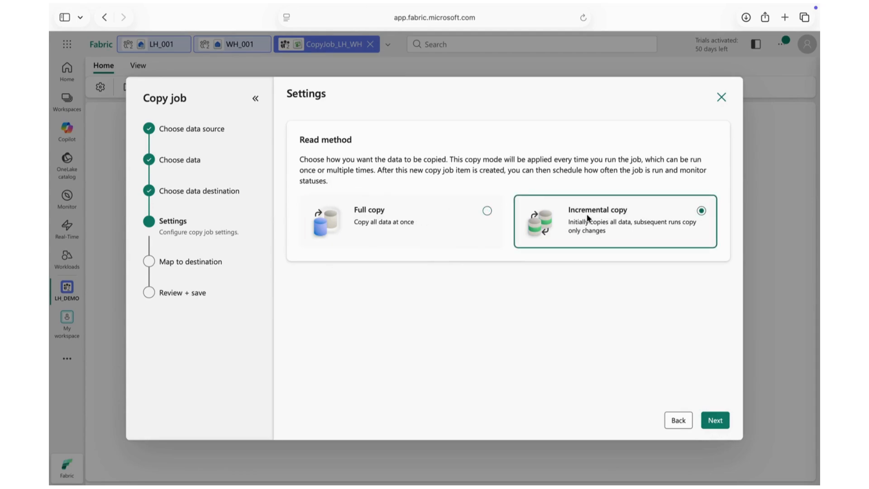
click(434, 212)
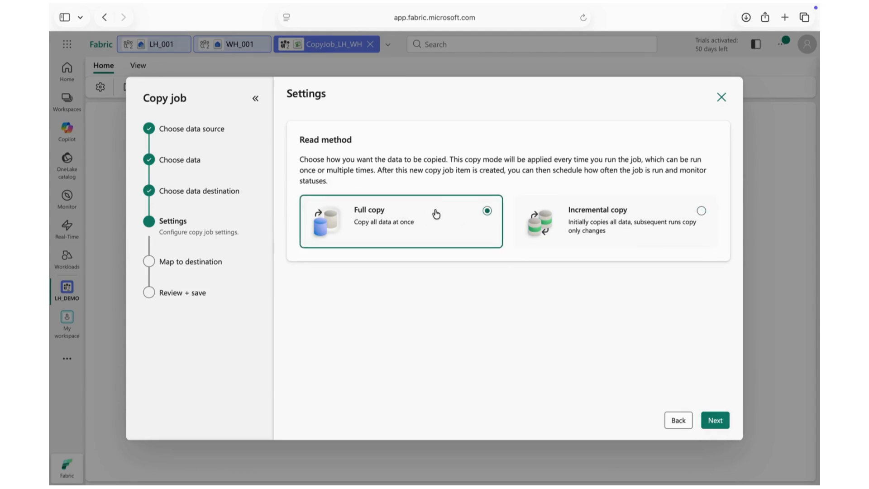
Step: Accept Full copy as the read method and the dbo.nyc_taxi_yellow_2020_1 table mapping, and save and run the copy job
click(714, 420)
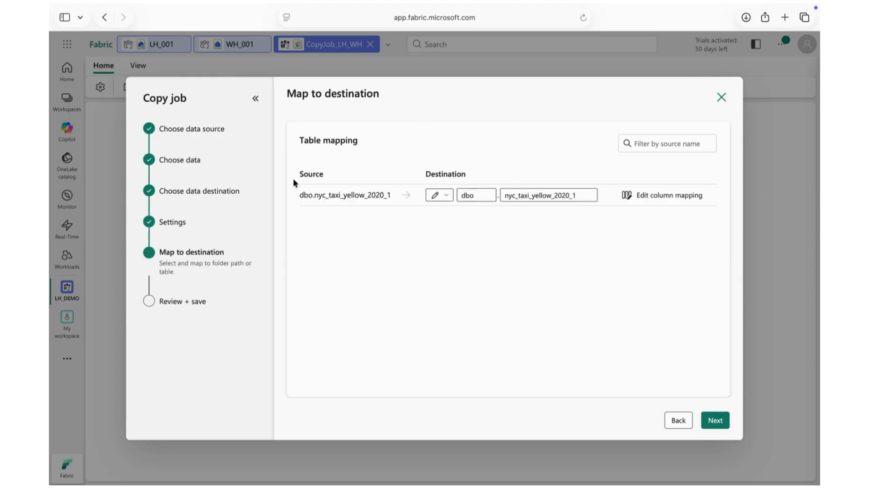
click(714, 420)
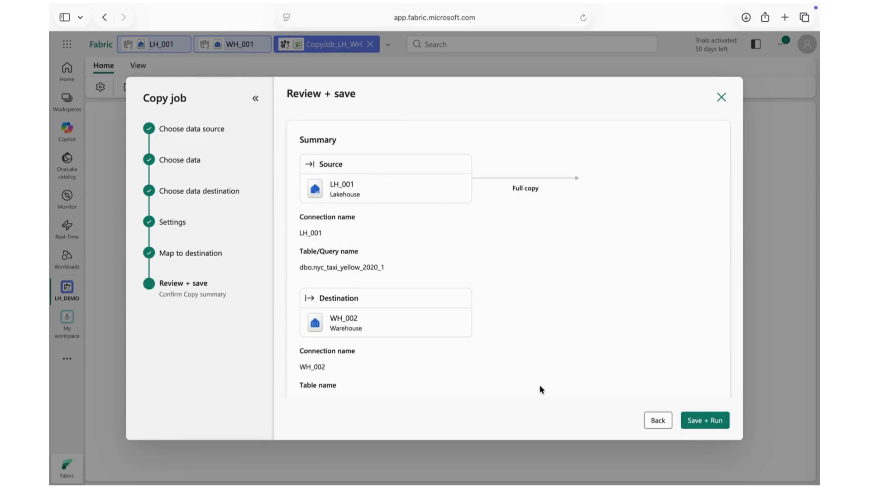
click(706, 420)
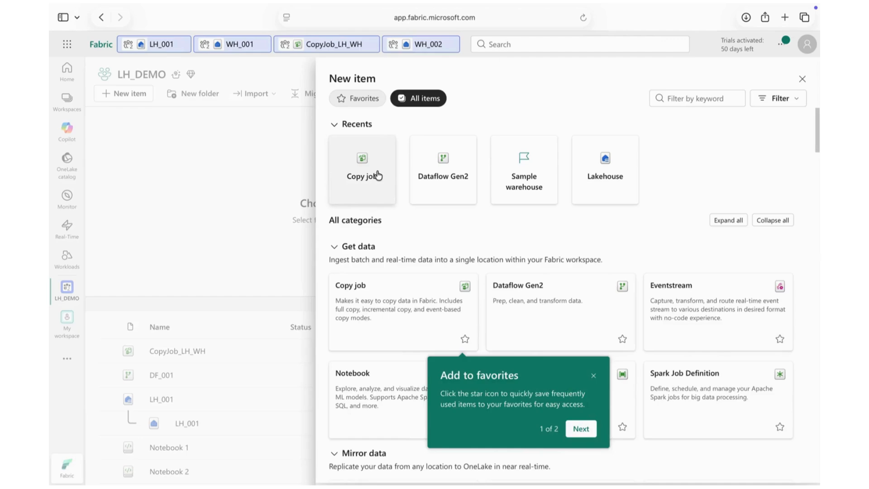
Step: Create Copy job CopyJob_1 in LH_DEMO and choose storage account d2ipdls001 from Azure subscription 1, resource group RG-D2IP-01, as its source
click(375, 175)
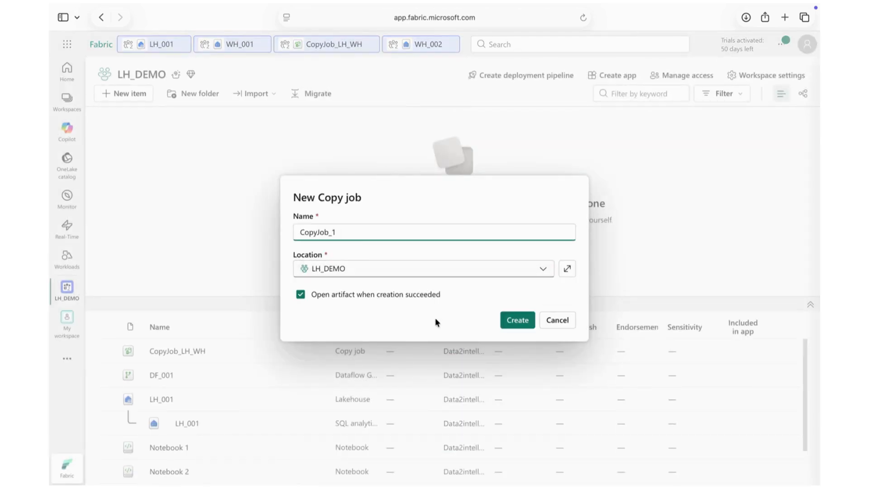
click(504, 320)
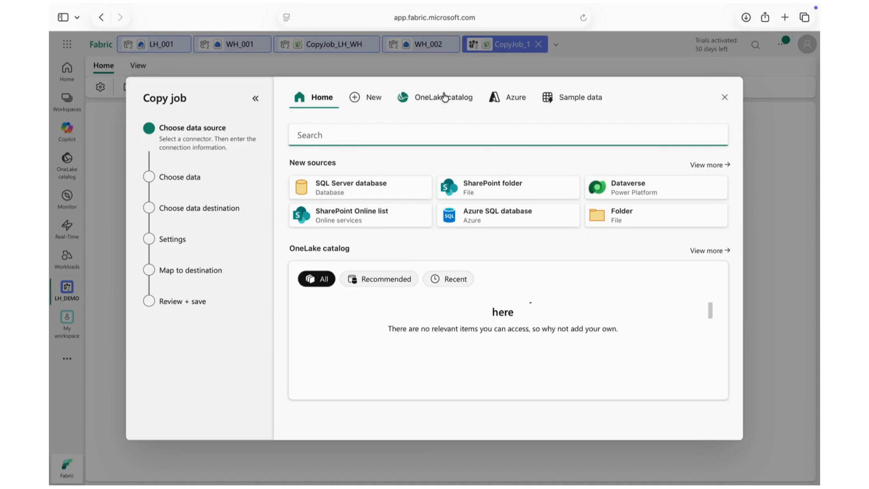
click(515, 98)
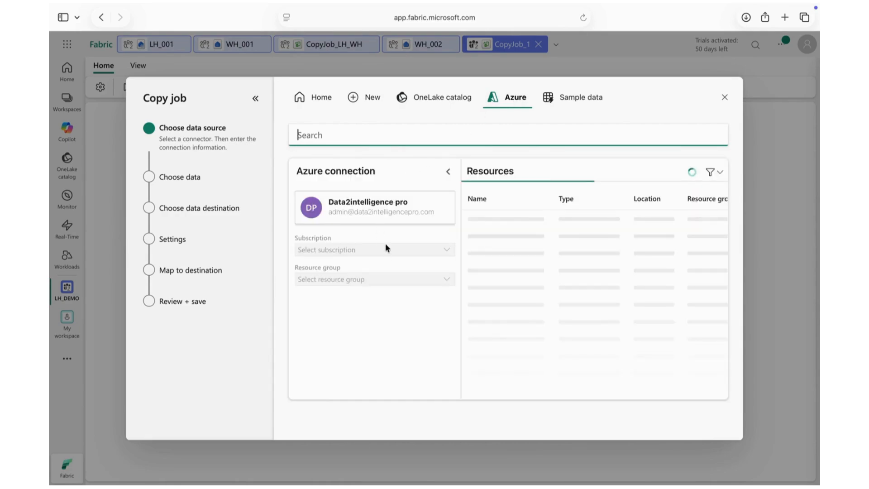
click(447, 249)
click(347, 290)
click(430, 280)
click(447, 283)
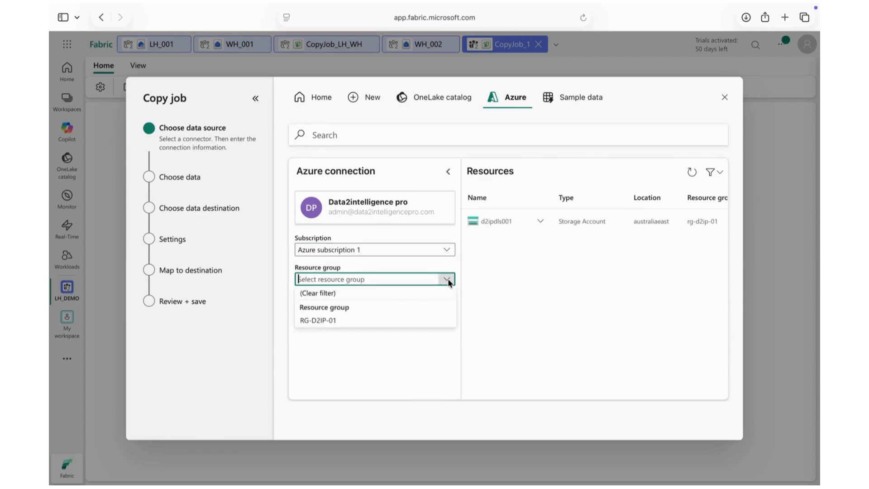
click(346, 322)
click(527, 221)
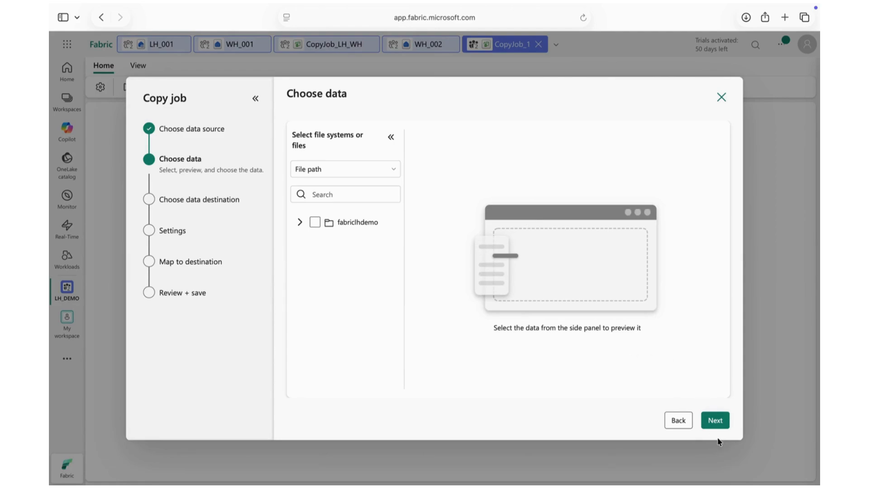
Step: Select the file yellow_tripdata_2026-03.parquet in the fabriclhdemo container as the data to copy
click(300, 222)
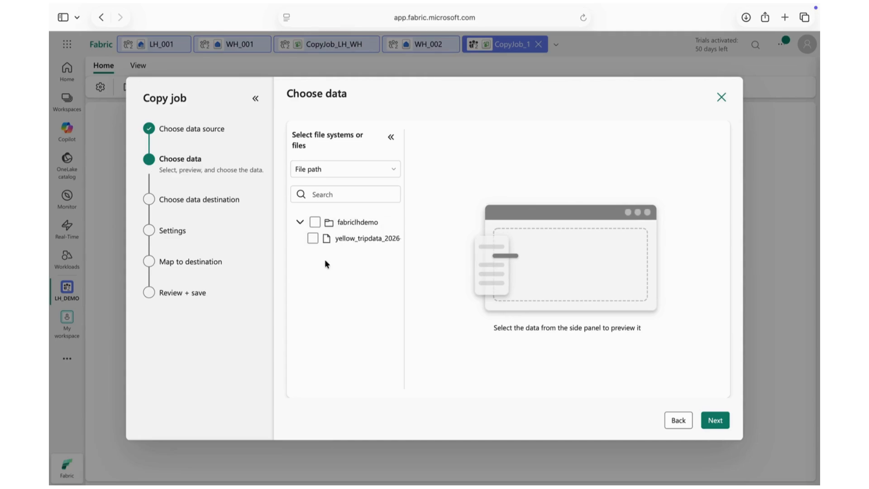
click(312, 239)
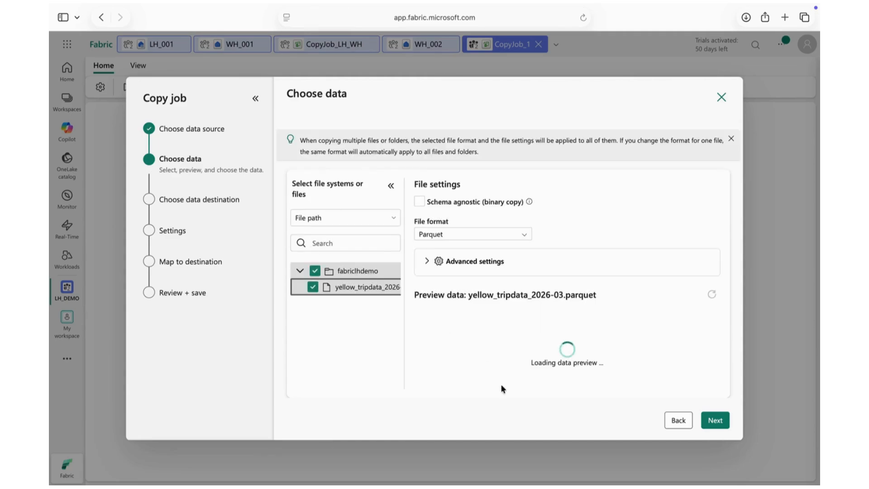
click(718, 421)
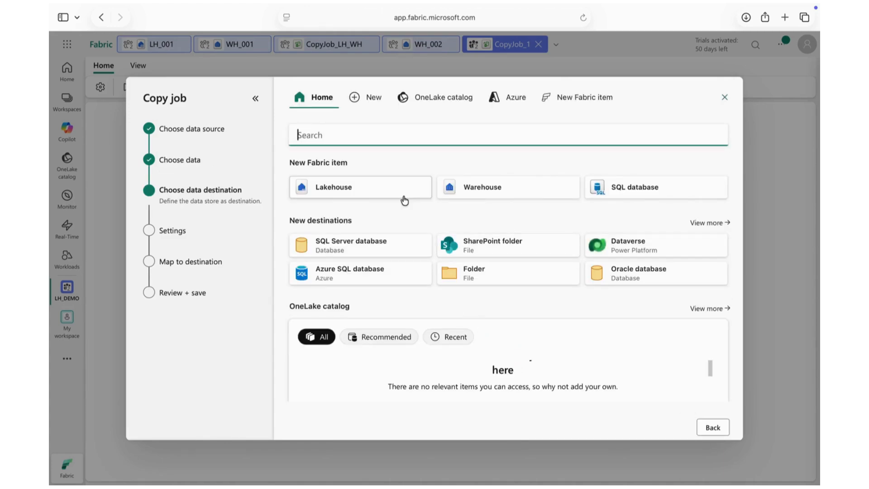
Step: Create a new lakehouse named LH_002 in LH_DEMO and connect it as the copy job's destination
click(356, 185)
click(456, 265)
text(LH_00)
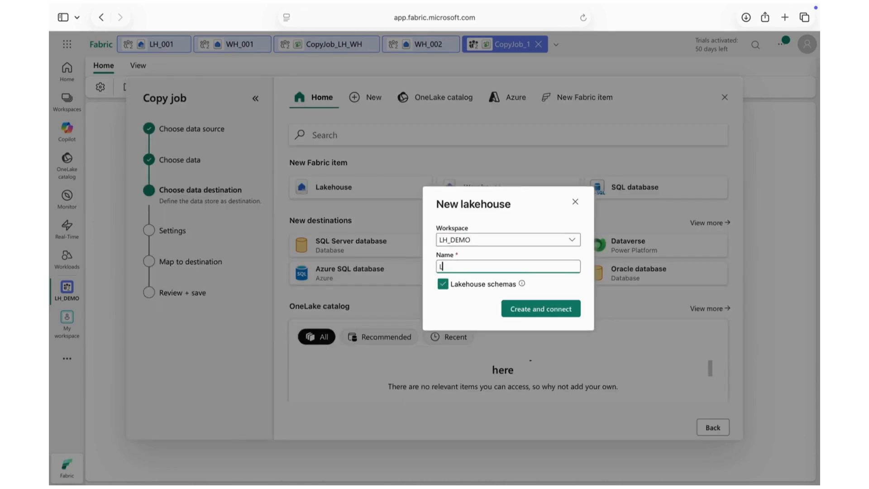
text(2)
click(566, 309)
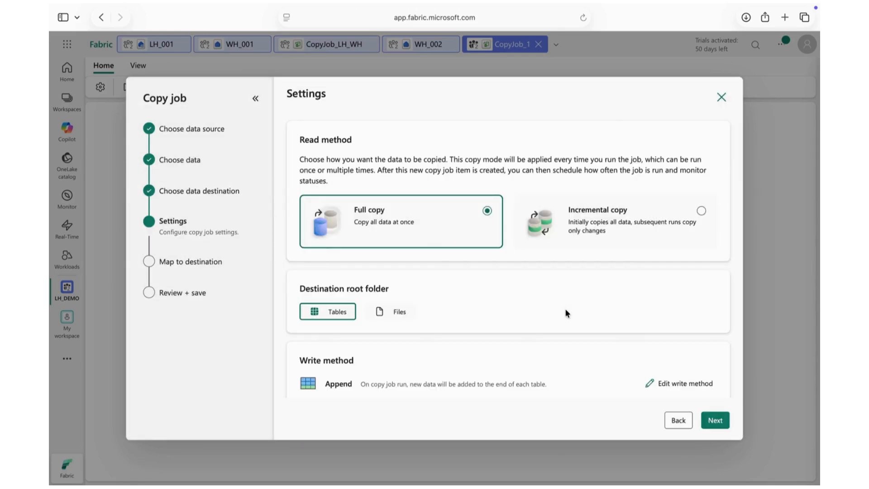
Step: Set the read method to Incremental copy, accept the mapping to dbo.fabriclhdemo, save and run the job, and open LH_001
click(631, 228)
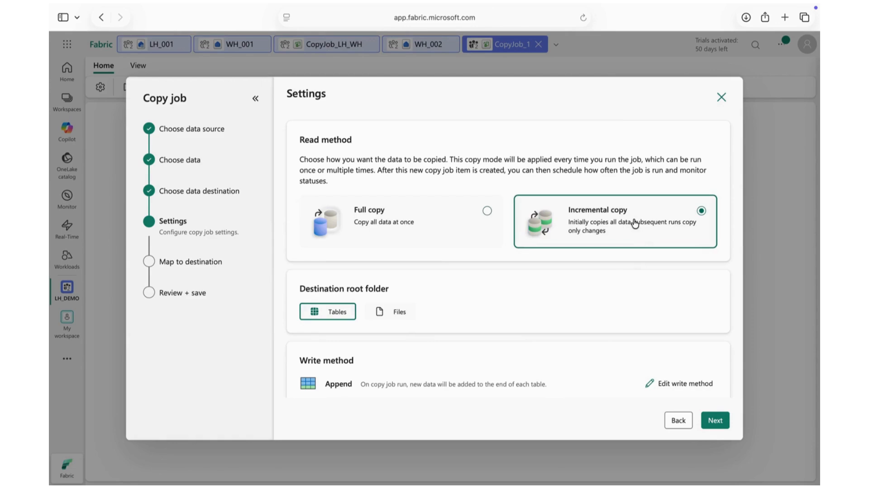
click(715, 420)
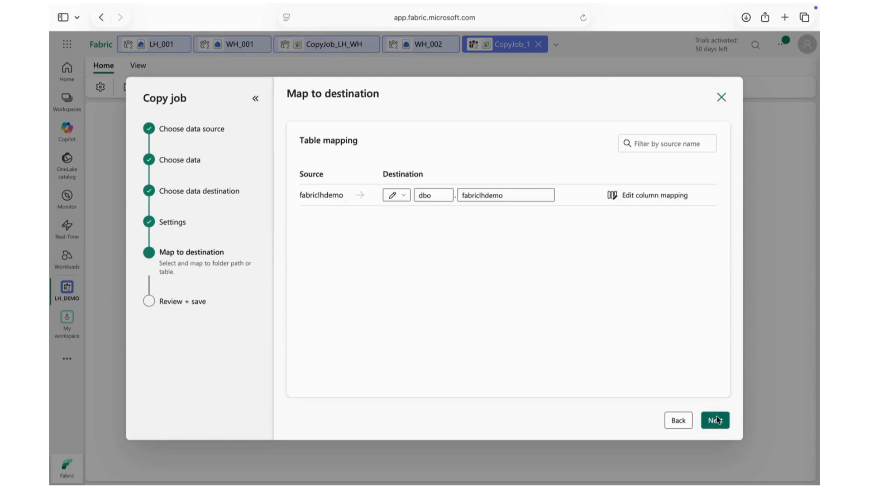
click(716, 420)
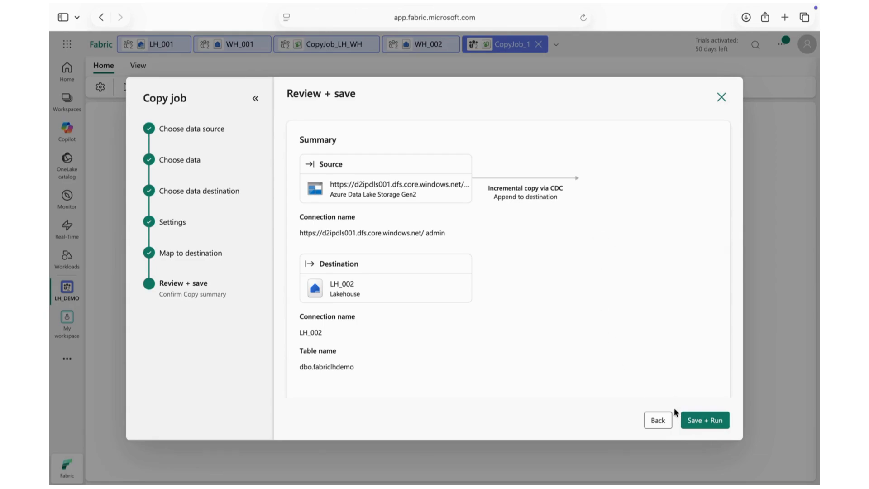
click(713, 420)
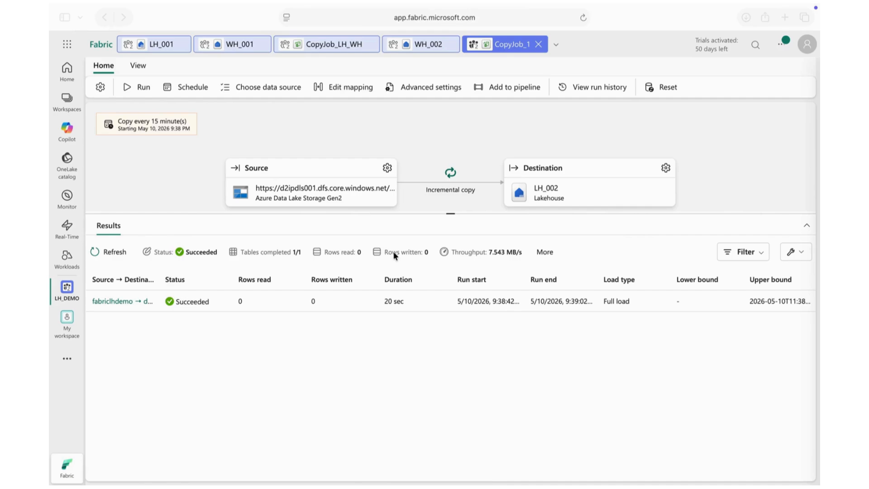
click(155, 41)
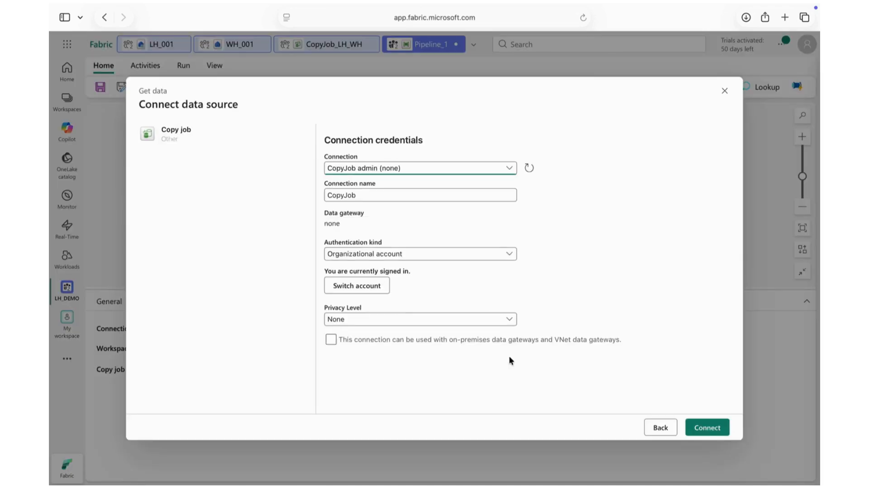
Step: Connect Pipeline_1's Copy job1 activity through the CopyJob admin connection, check its general and copy job settings, and save and run the pipeline
click(700, 434)
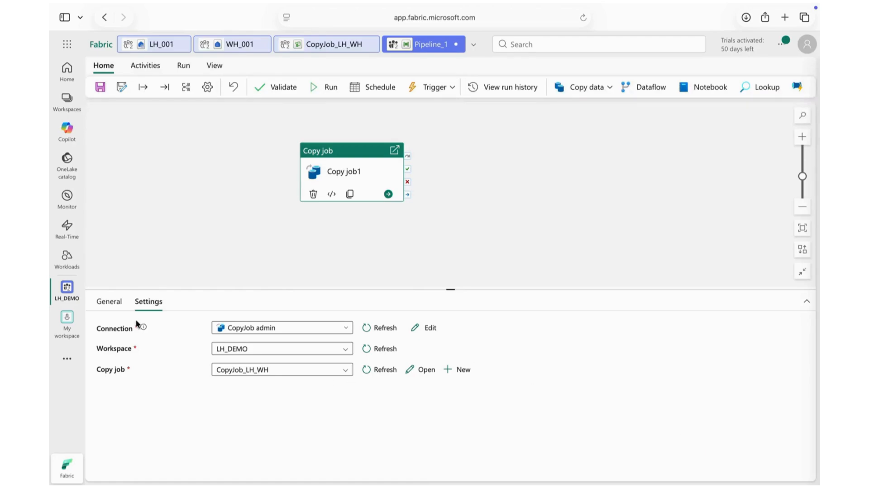
click(103, 302)
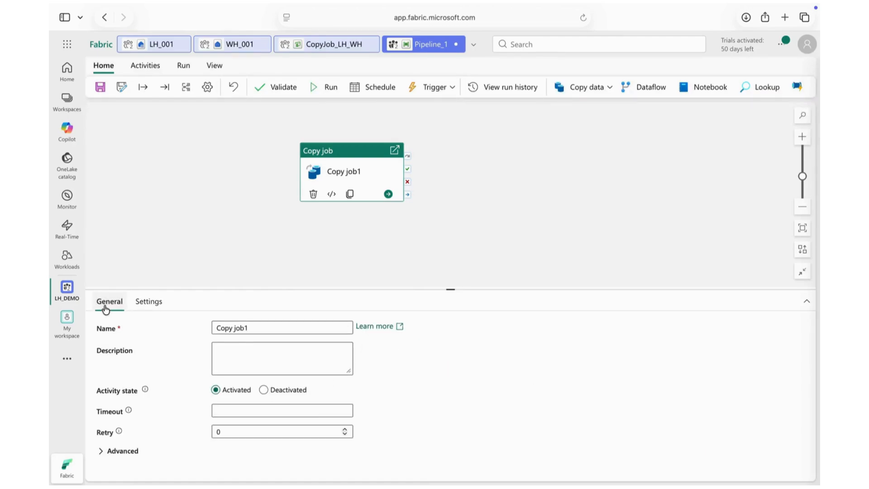
click(141, 312)
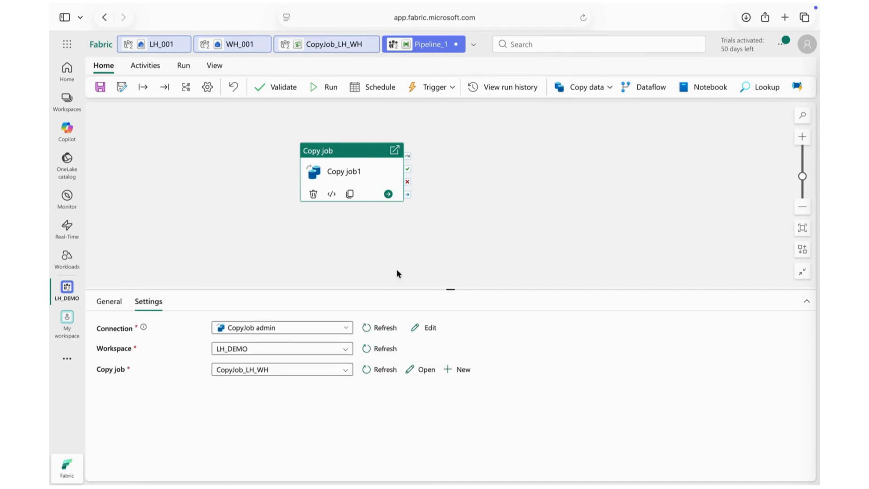
click(319, 87)
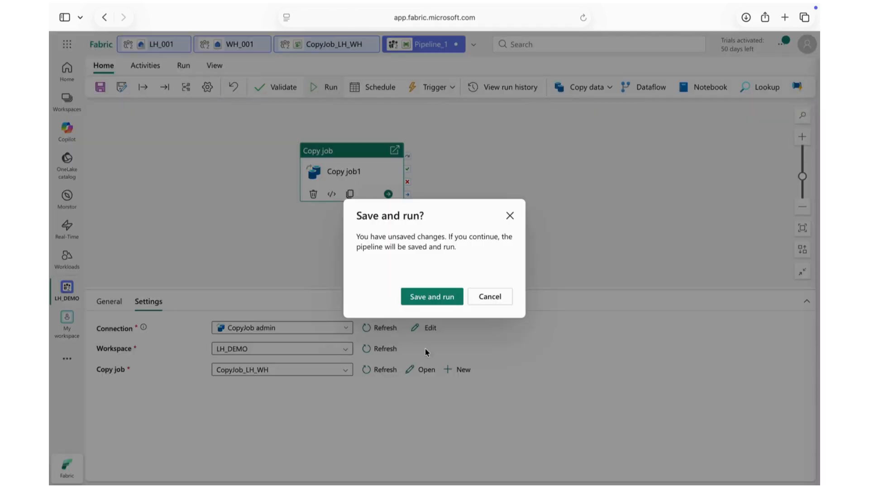
click(432, 299)
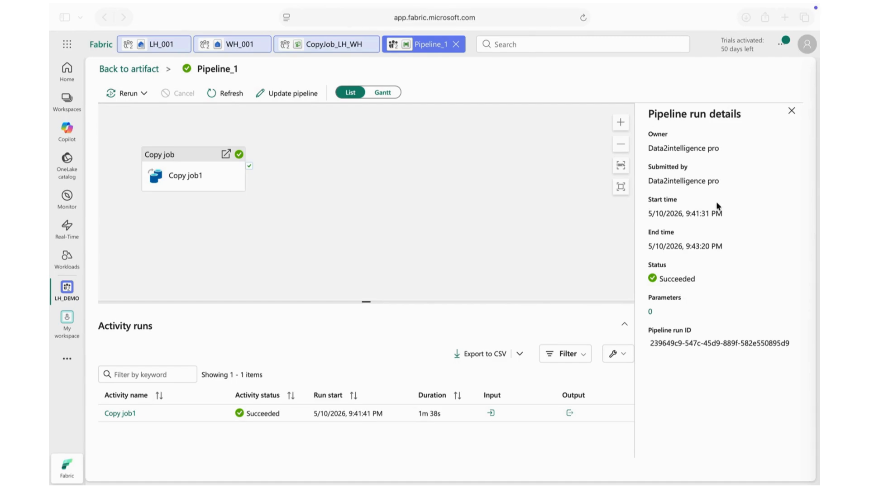
Step: Close the pipeline run details and examine Copy job1's input and output, including the rows read and rows copied
click(793, 114)
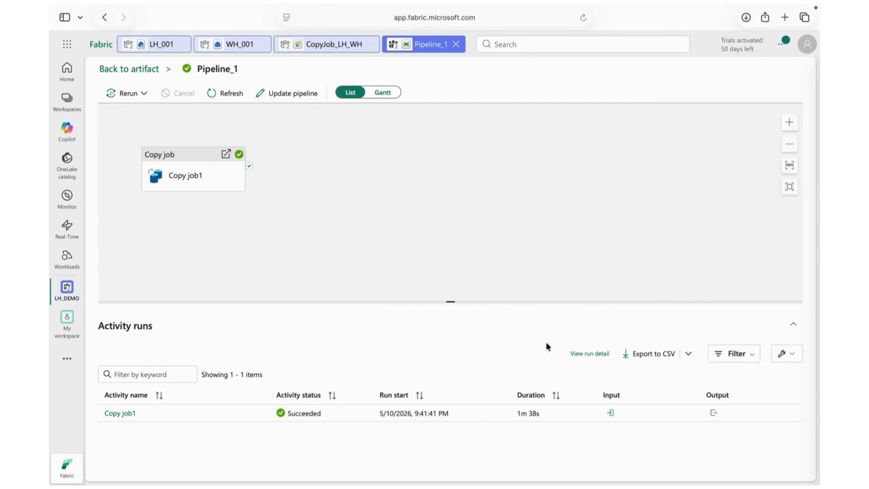
click(612, 413)
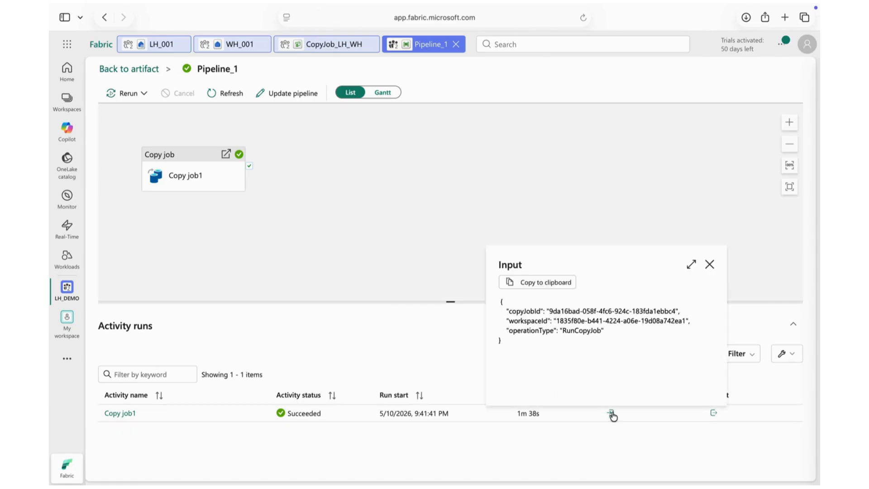
click(560, 201)
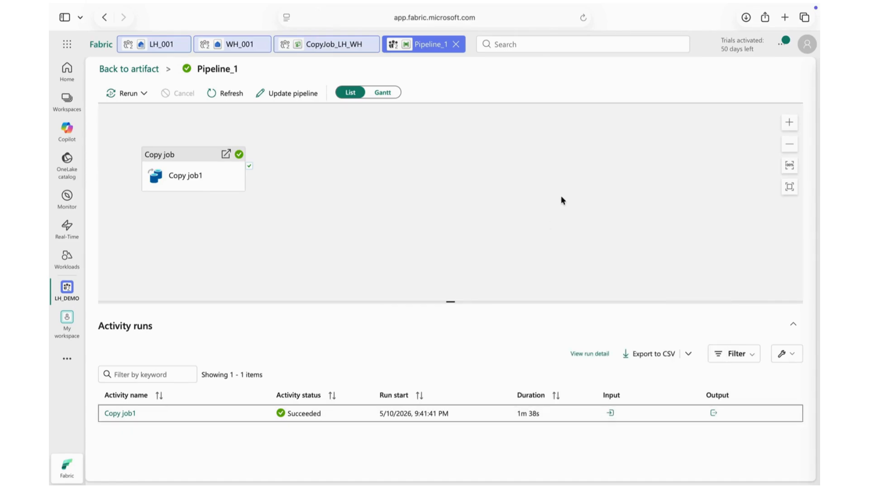
click(713, 412)
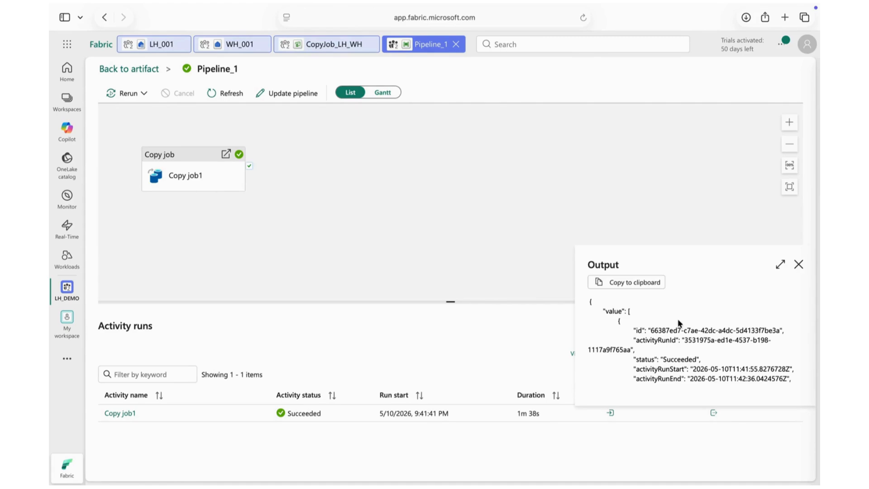
scroll(677, 319, down, 10)
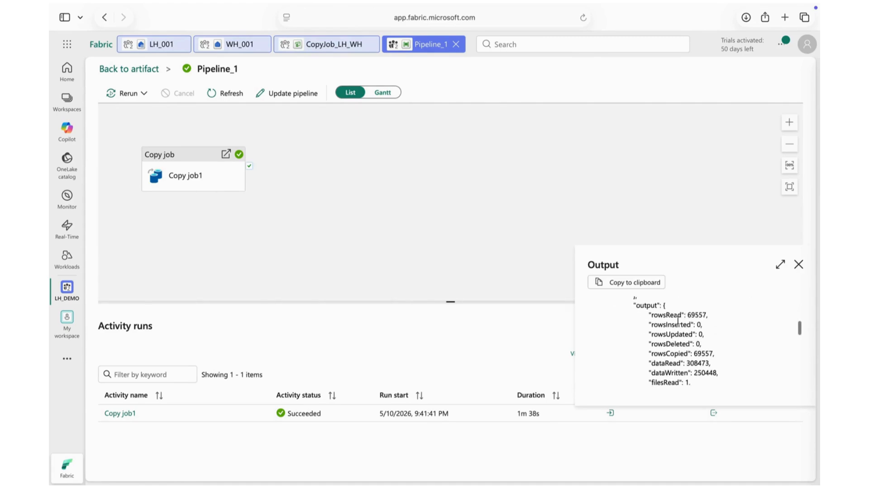
drag(685, 316, 680, 350)
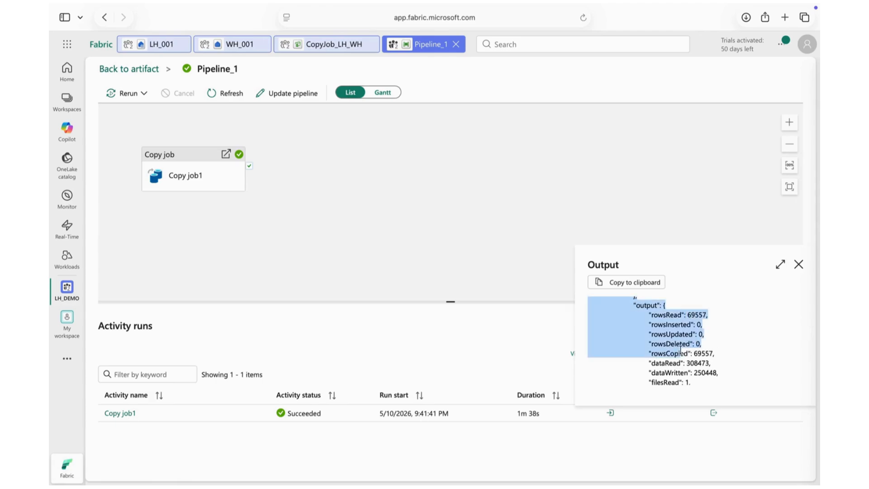
Step: Close the Copy job1 output, return to editing Pipeline_1 and select its Copy job1 activity
click(423, 219)
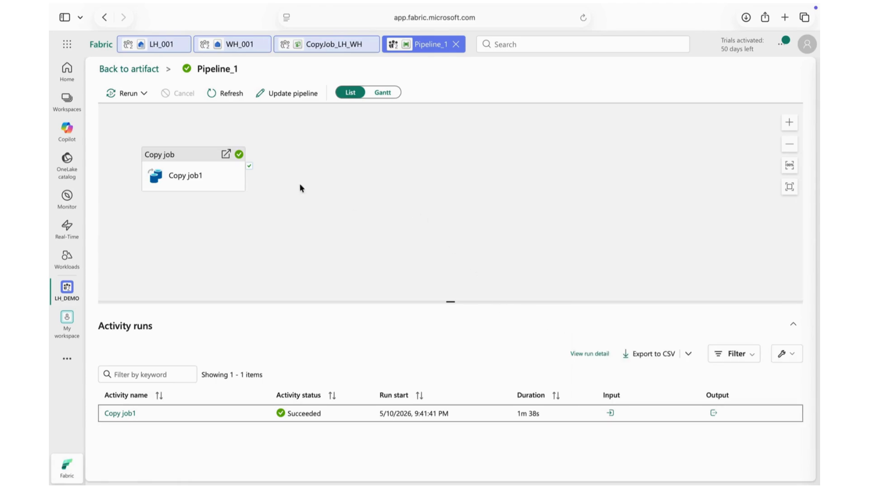
click(202, 195)
click(294, 98)
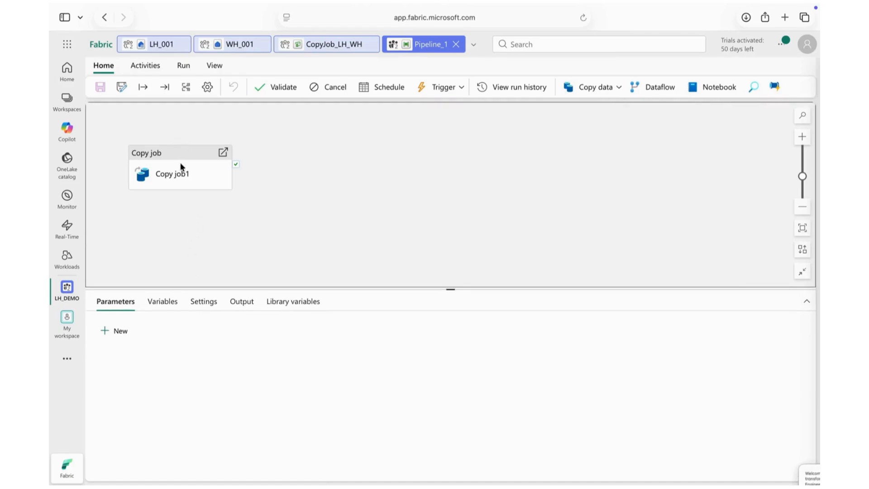
click(185, 173)
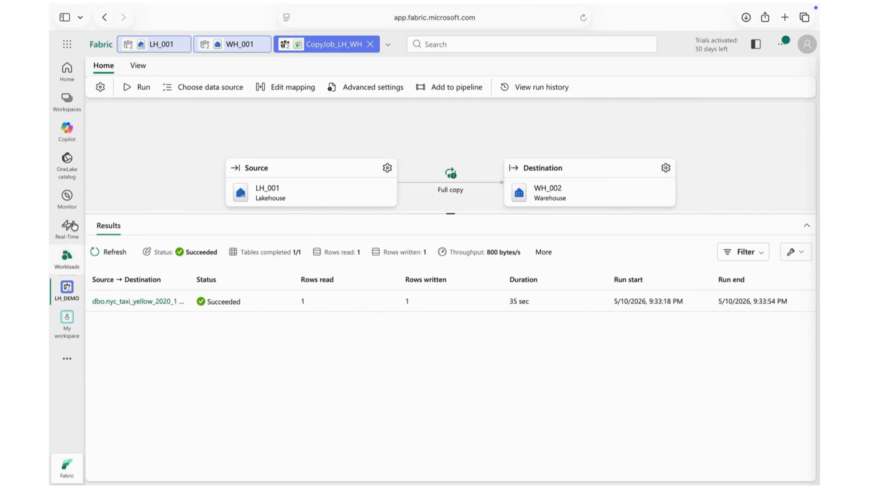
Step: Open warehouse WH_002 from LH_DEMO and query the top 100 rows of the dbo table nyc_taxi_yellow_2020_1
click(66, 284)
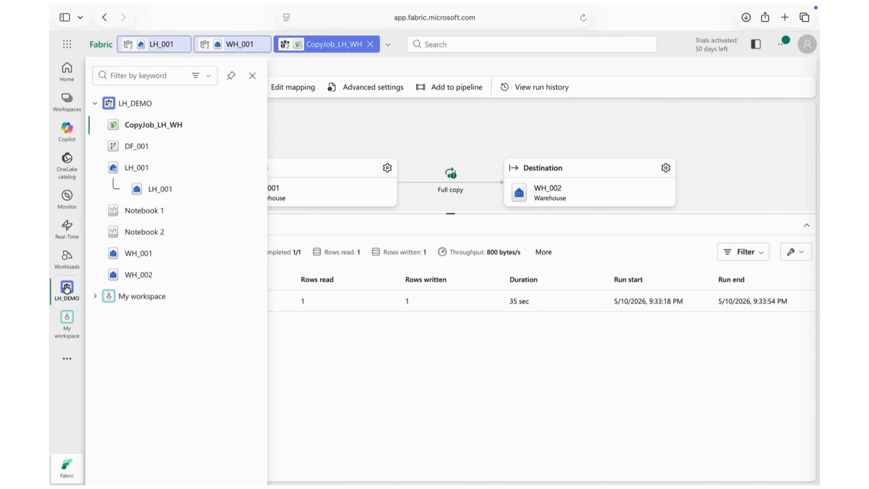
click(145, 276)
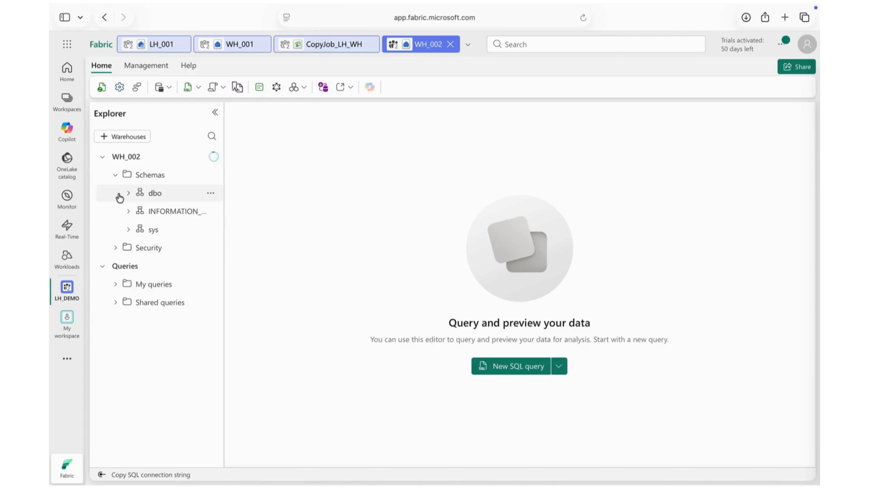
click(129, 193)
click(140, 211)
click(213, 230)
click(212, 231)
mouse_move(222, 249)
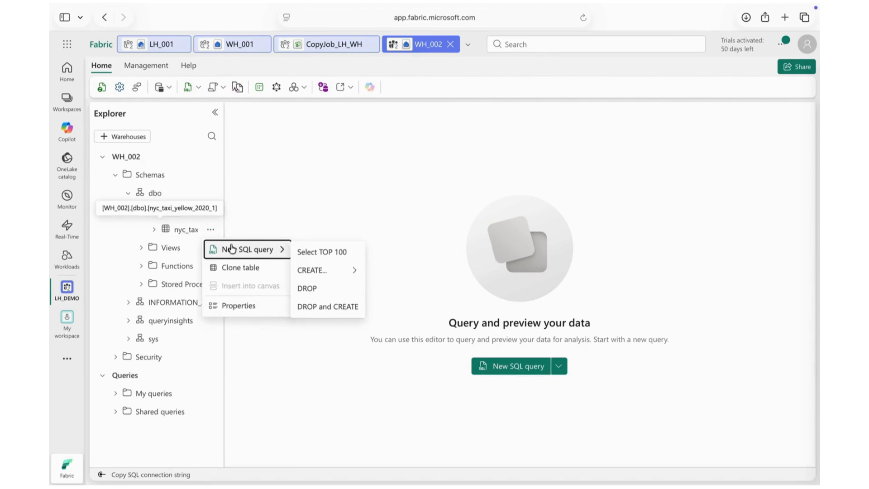
click(320, 253)
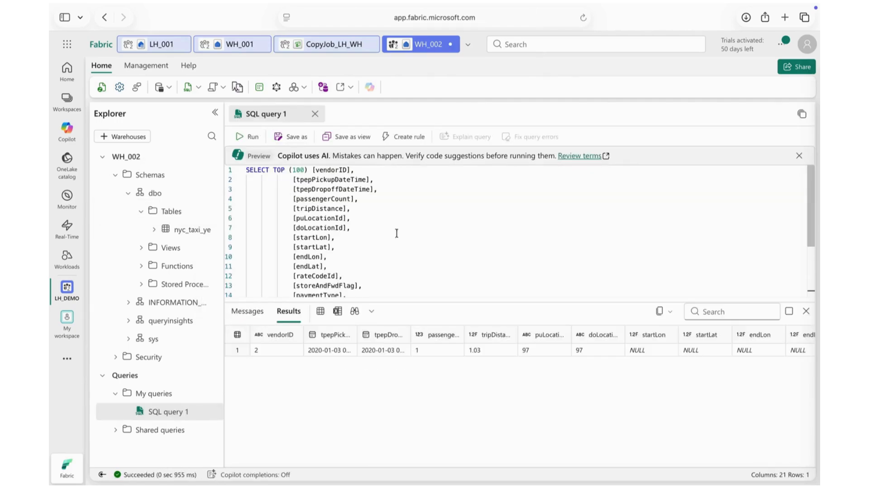
click(464, 253)
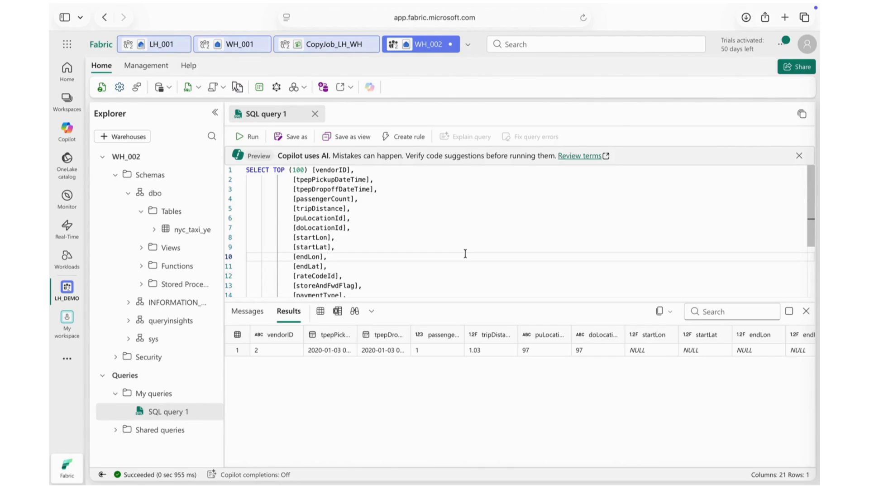
scroll(465, 253, down, 3)
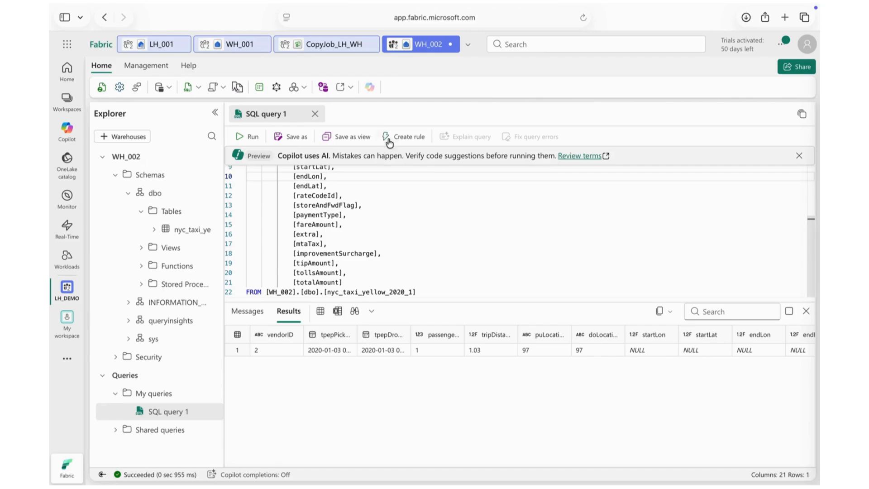
Step: Query the top 100 rows of WH_002's publicholidays table, examine the results and close that query
click(332, 43)
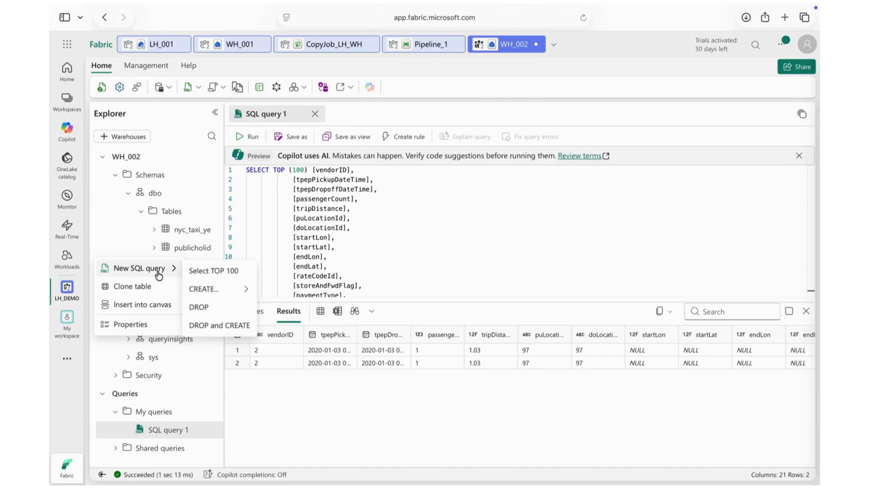
click(204, 272)
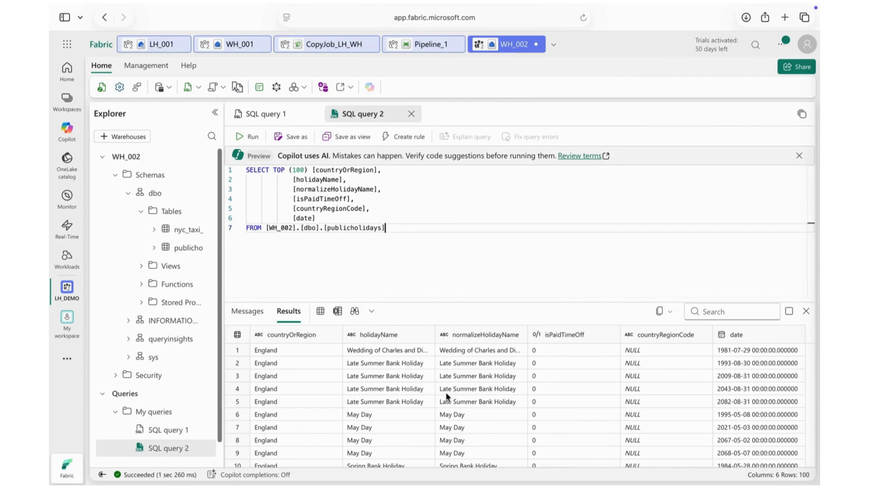
click(405, 397)
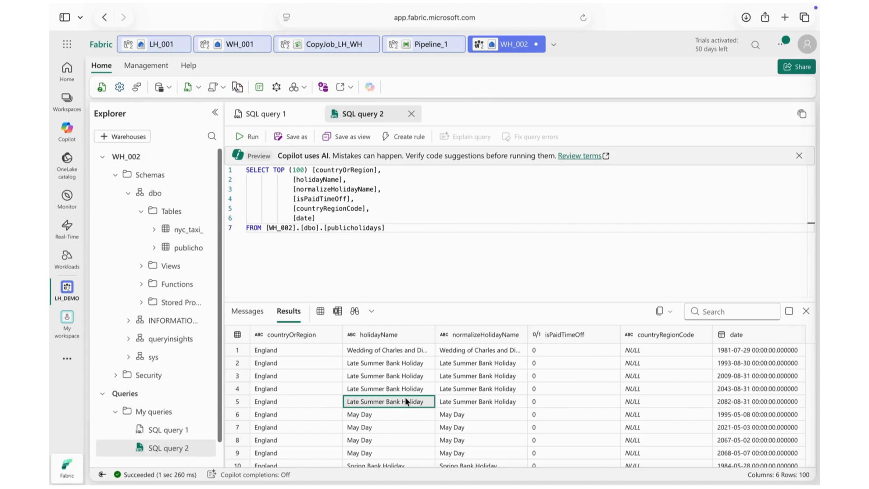
click(411, 114)
Step: Move the Copy job1 activity toward the middle of Pipeline_1's canvas and review the pipeline's schedule and endorsement options
click(425, 44)
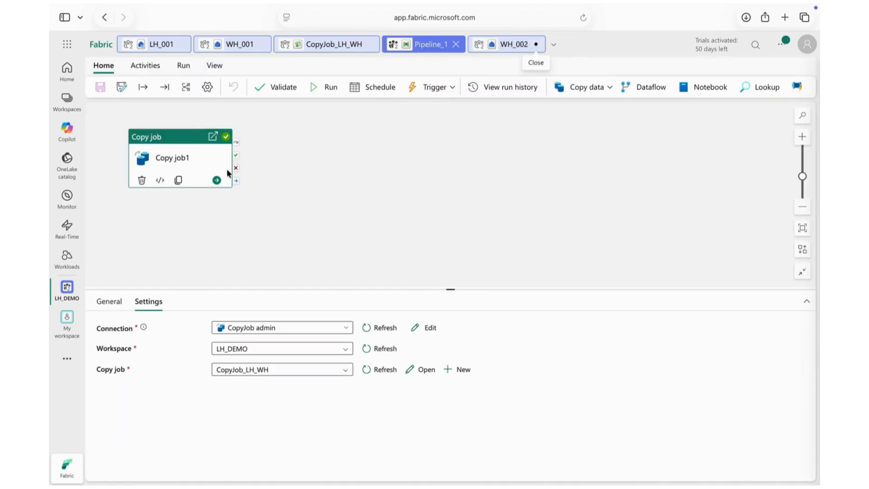
drag(187, 145, 374, 159)
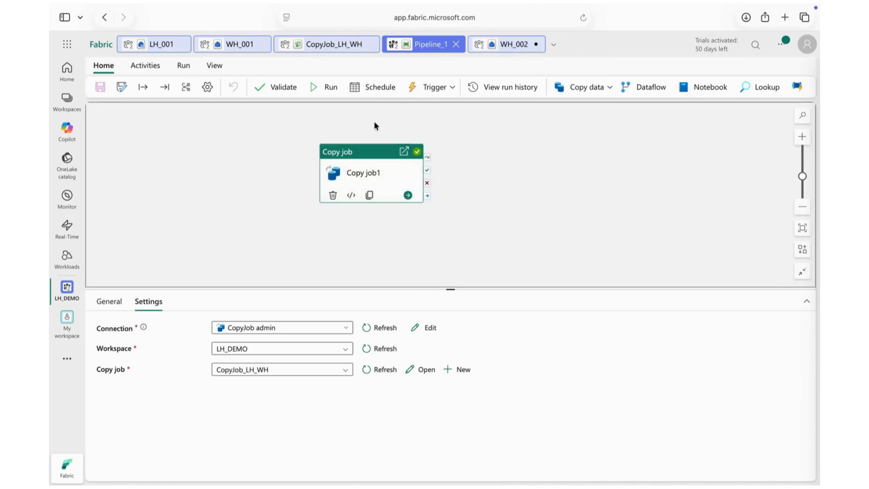
click(372, 88)
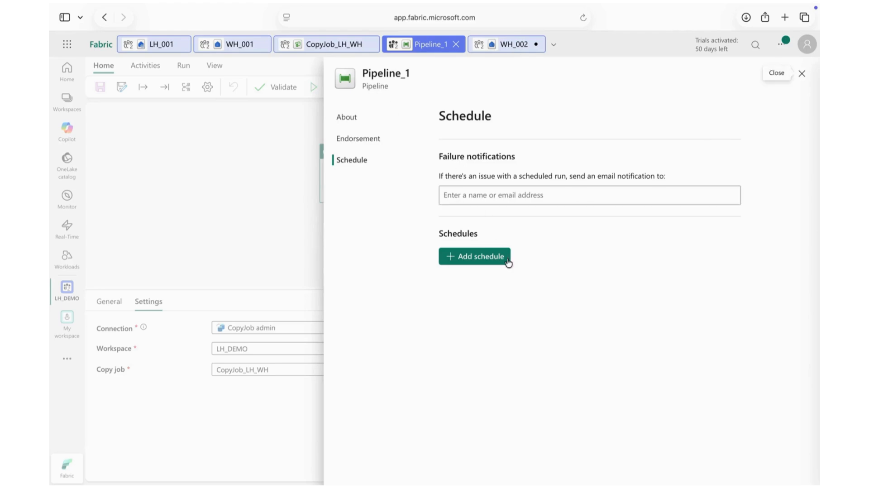
click(378, 143)
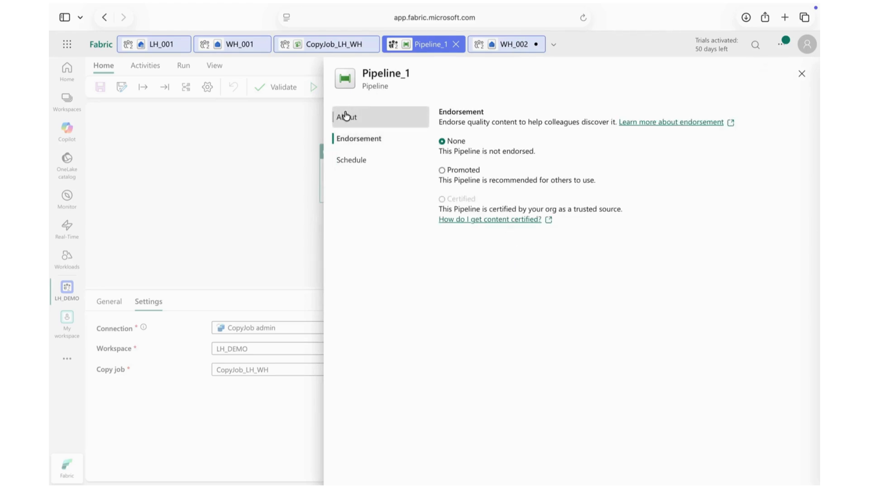
click(346, 116)
click(351, 159)
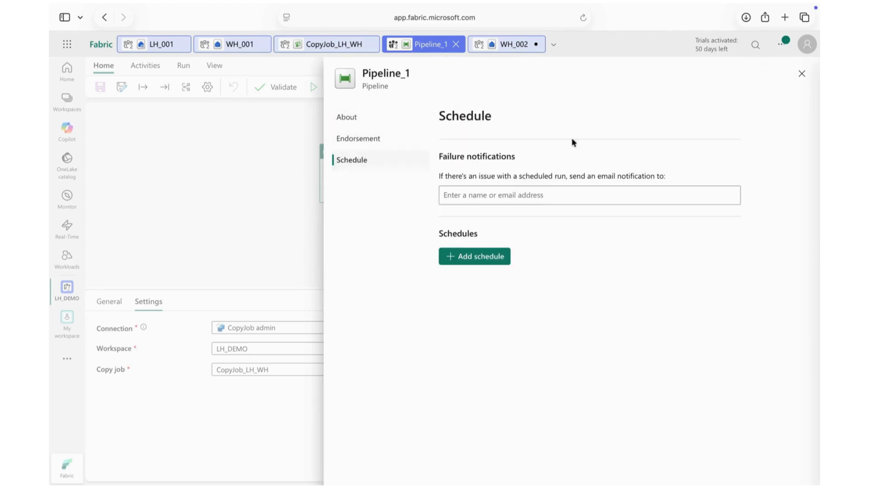
click(800, 75)
Step: Check the trigger rules and the recent run history of Pipeline_1
click(435, 92)
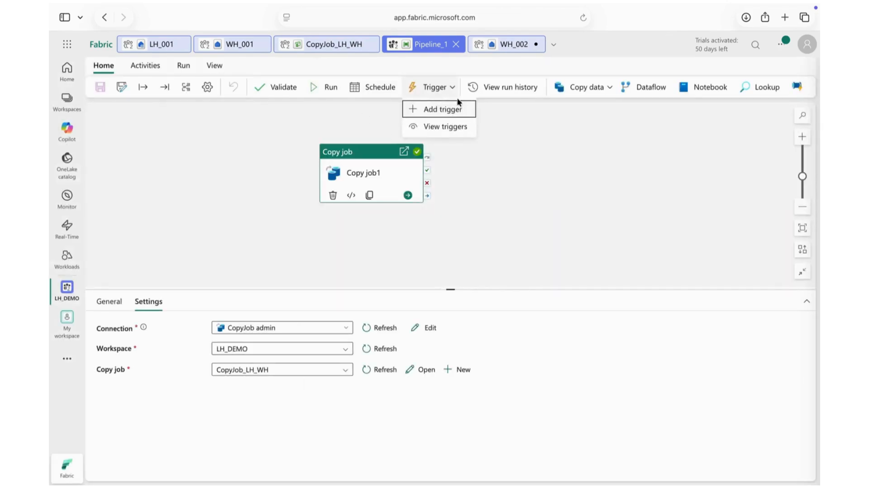
click(442, 130)
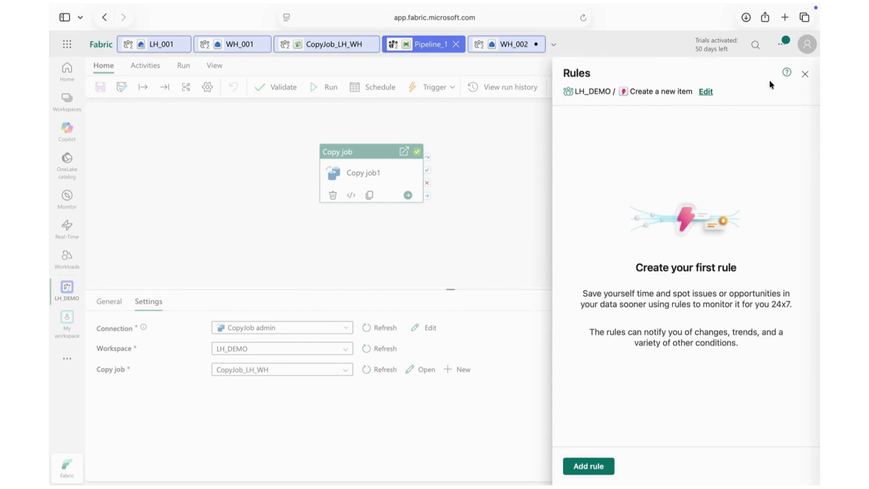
click(805, 74)
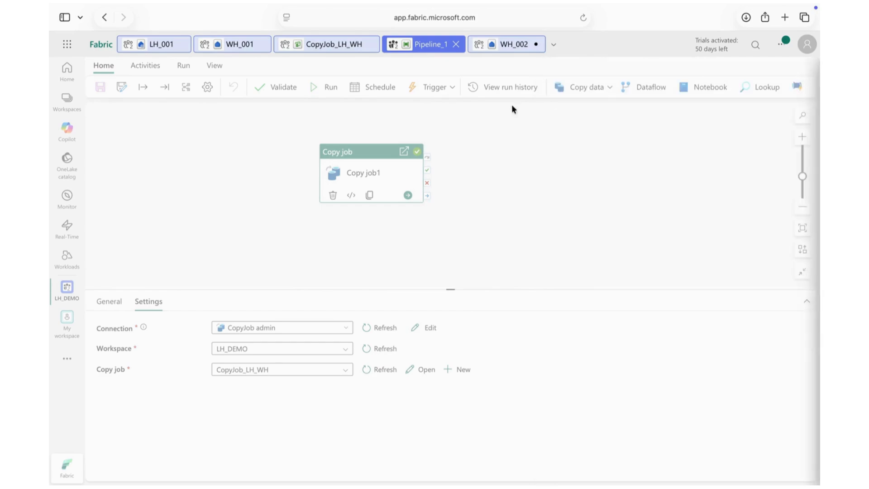
click(468, 92)
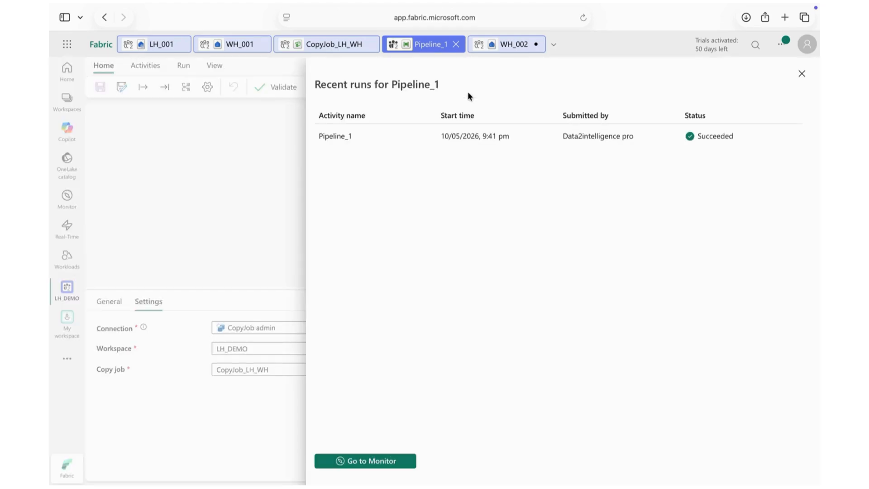
click(802, 76)
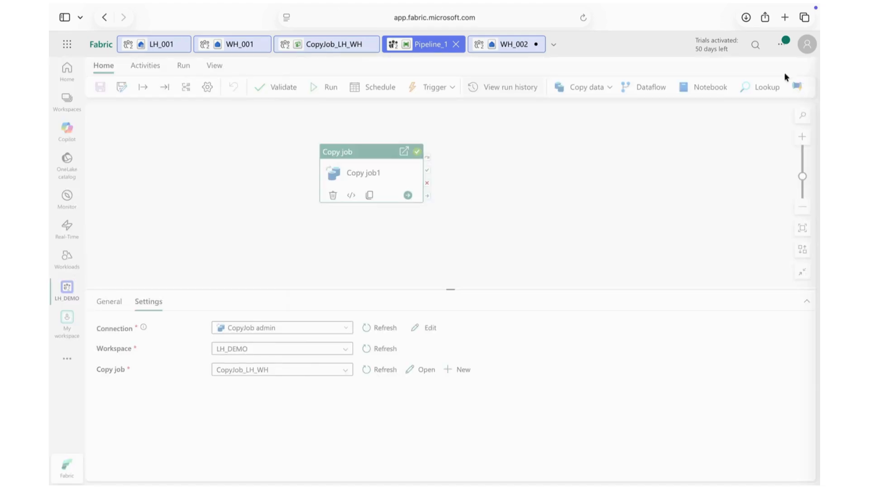
Step: Examine Pipeline_1's settings, including its name and location details, endorsement and failure notifications
click(207, 86)
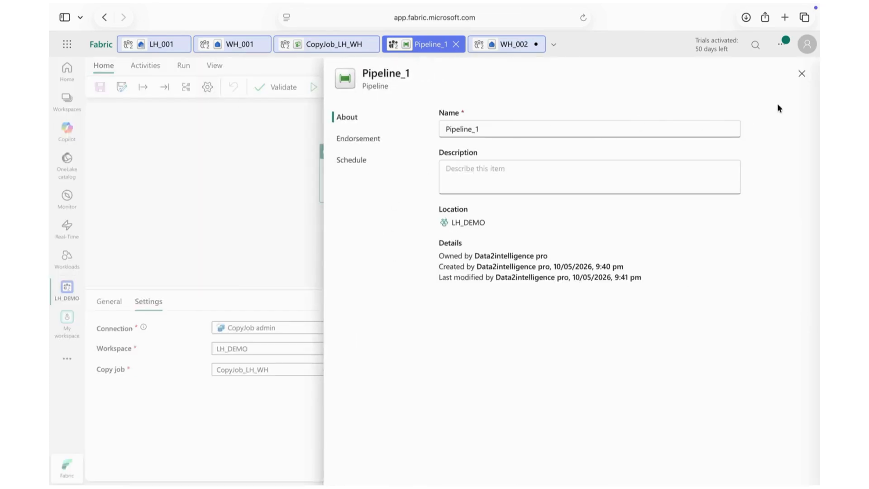
click(361, 139)
click(360, 160)
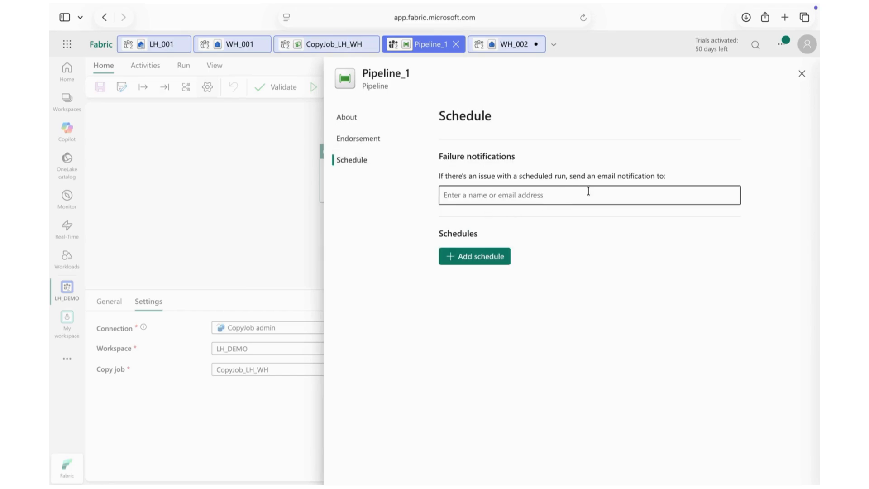
click(801, 73)
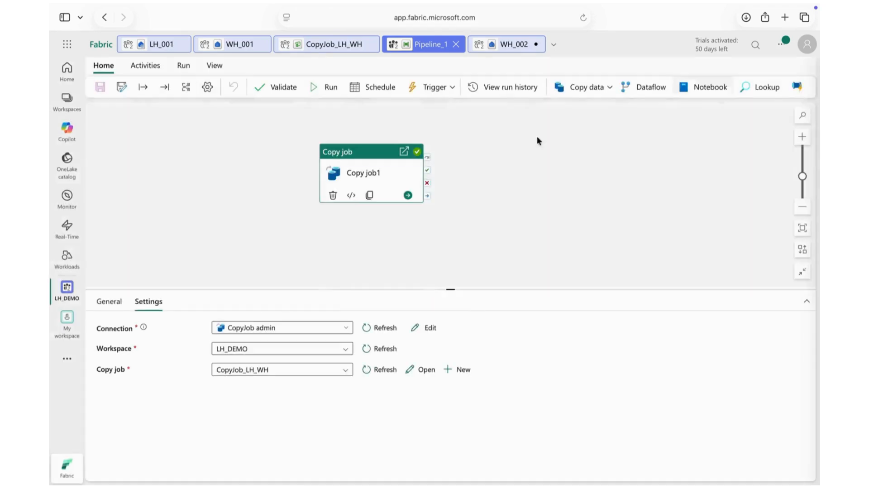
Step: Look through the activities available for Pipeline_1 and browse the pipeline template gallery
click(145, 67)
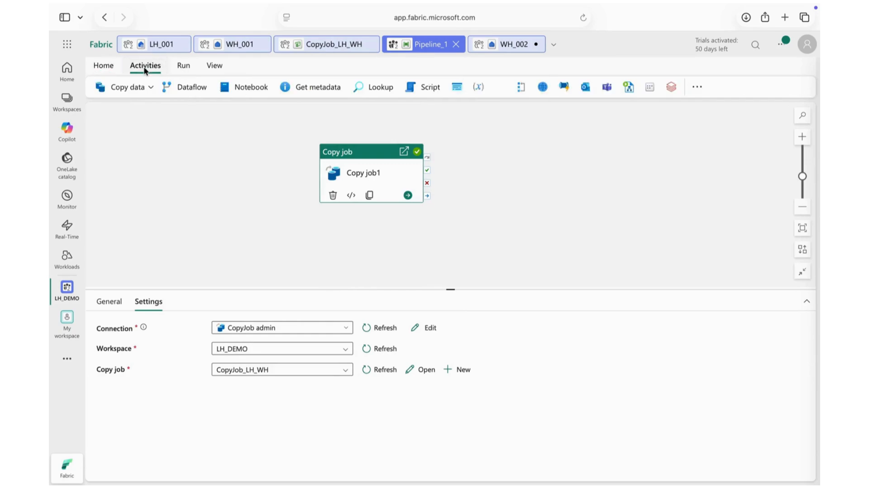
click(143, 91)
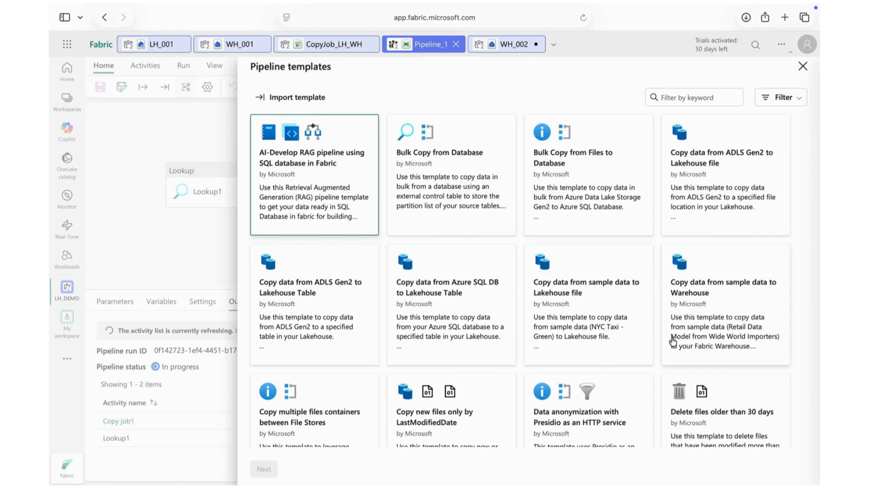
scroll(663, 301, down, 2)
scroll(663, 301, down, 3)
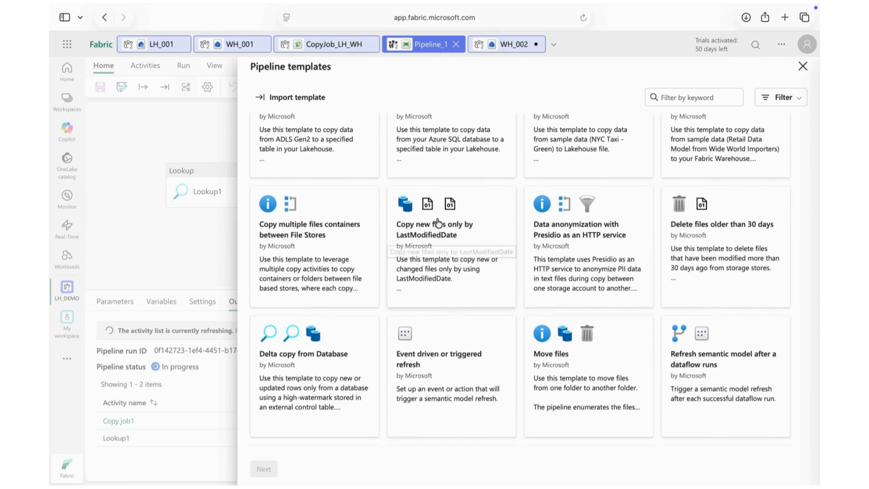
scroll(437, 219, down, 3)
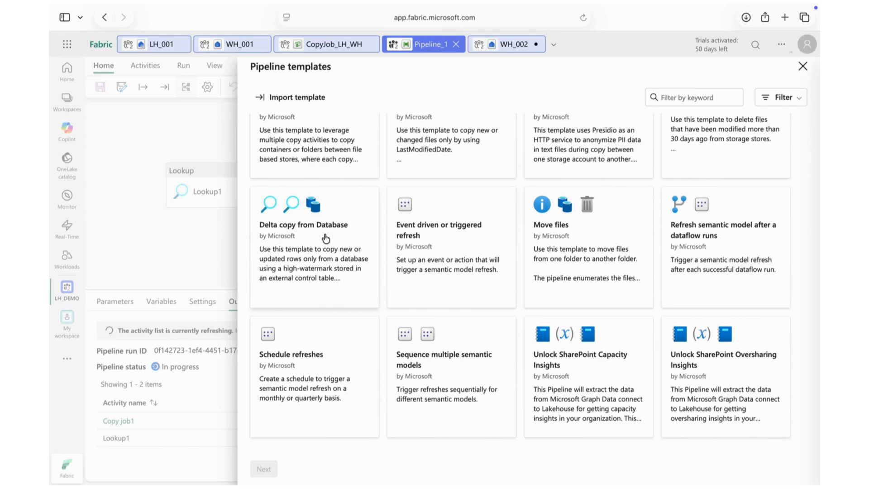
scroll(326, 238, up, 7)
Step: Select the template Copy data from sample data to Lakehouse file and open the destination chooser for its Lakehouse input
click(613, 264)
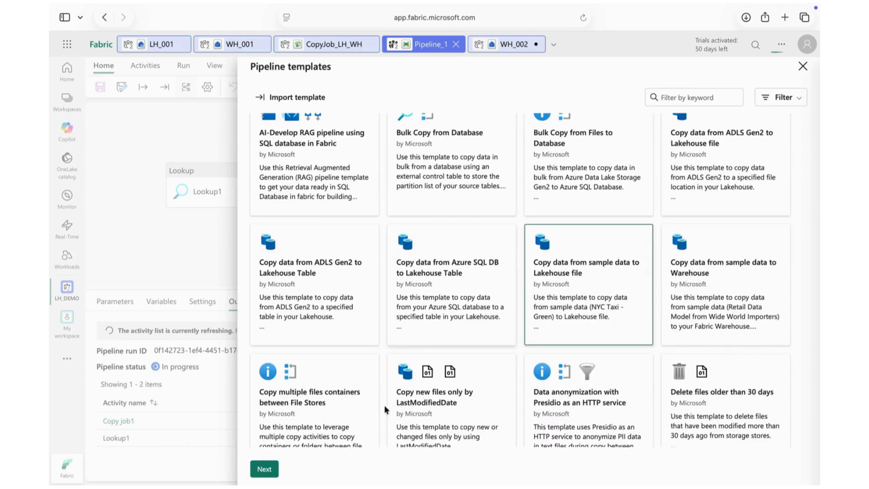
click(263, 469)
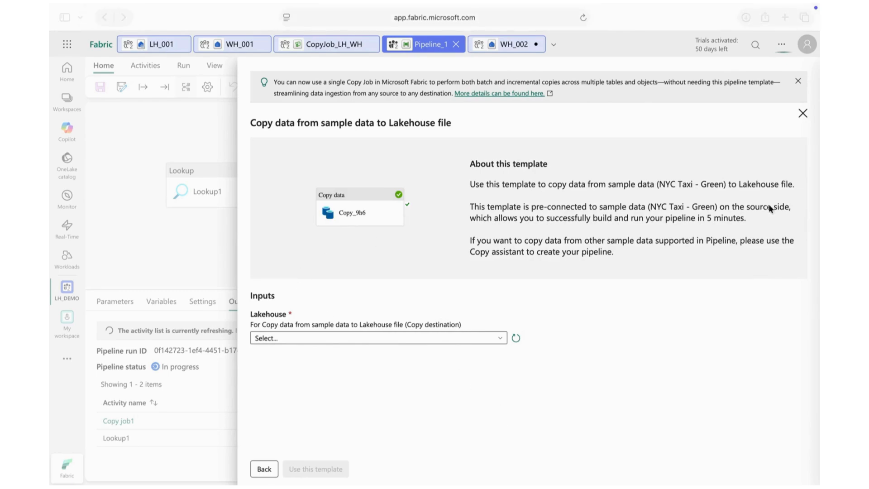
click(463, 340)
click(308, 370)
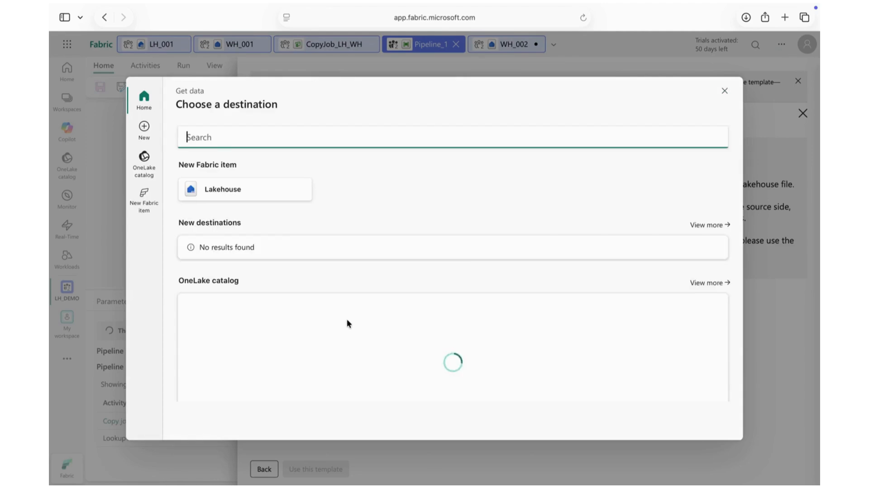
click(210, 191)
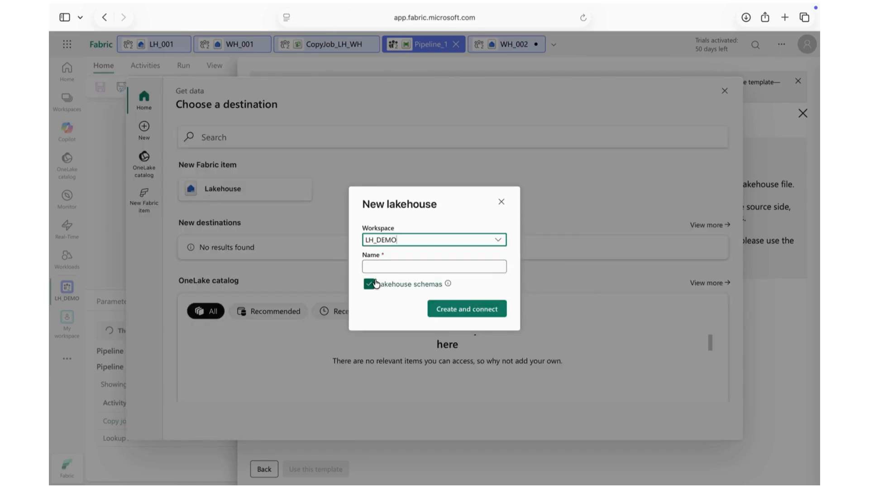
click(389, 267)
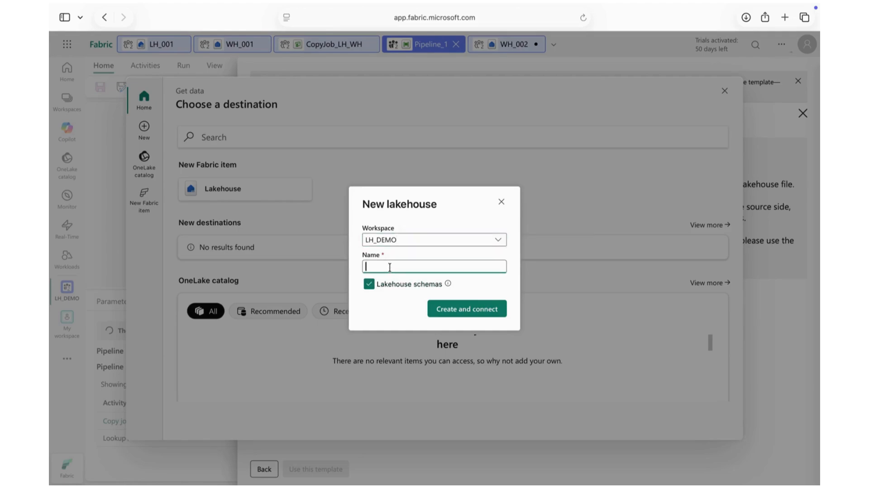
click(502, 203)
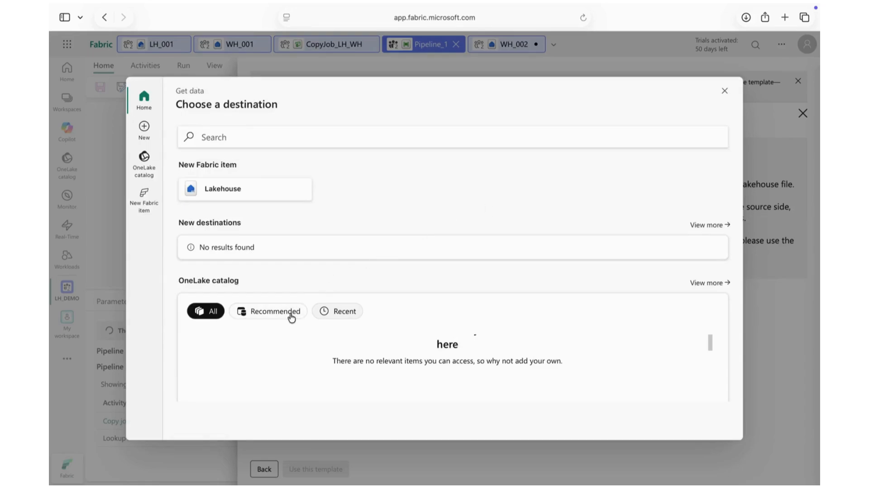
Step: Choose lakehouse LH_002 in LH_DEMO from the OneLake catalog as the copy destination and apply the template to Pipeline_1
click(291, 312)
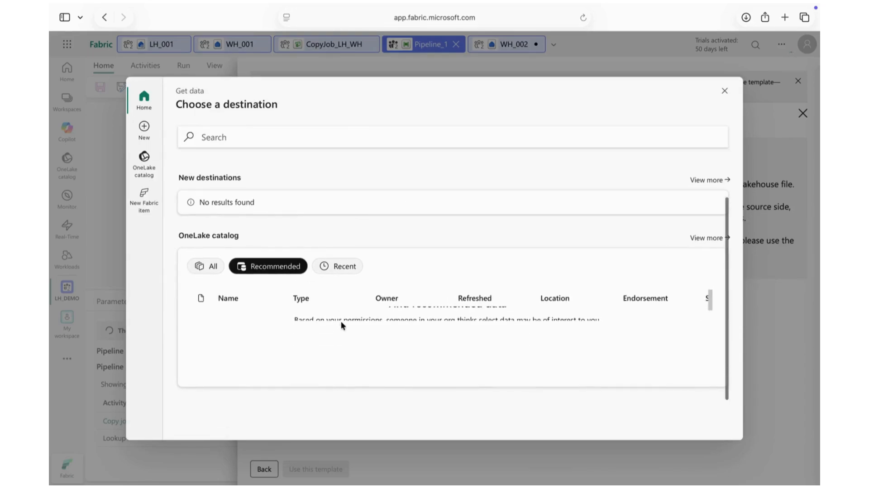
click(336, 268)
click(206, 268)
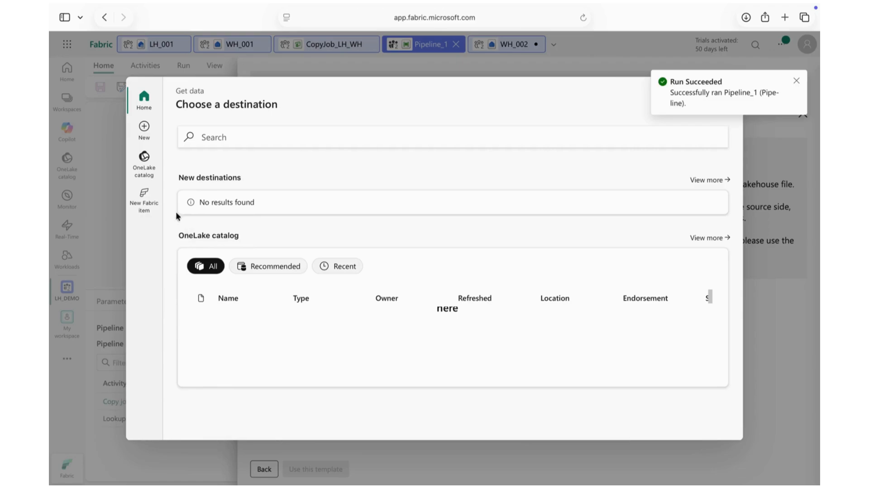
click(135, 164)
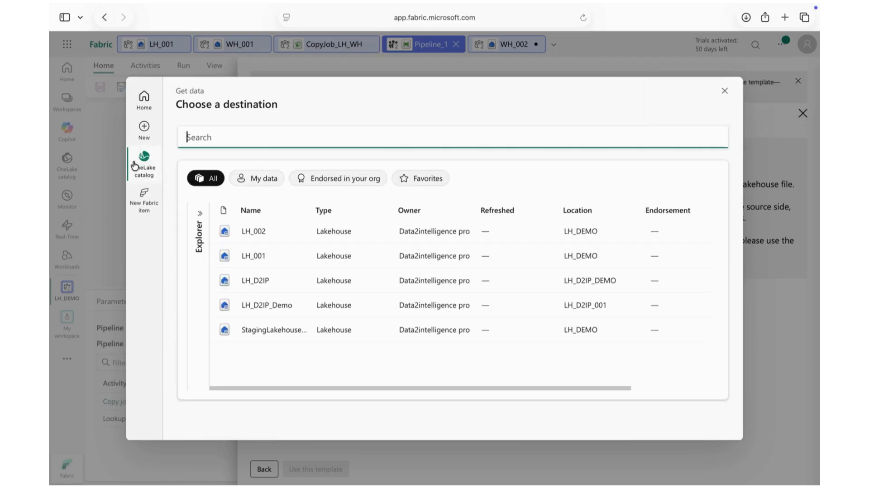
click(275, 229)
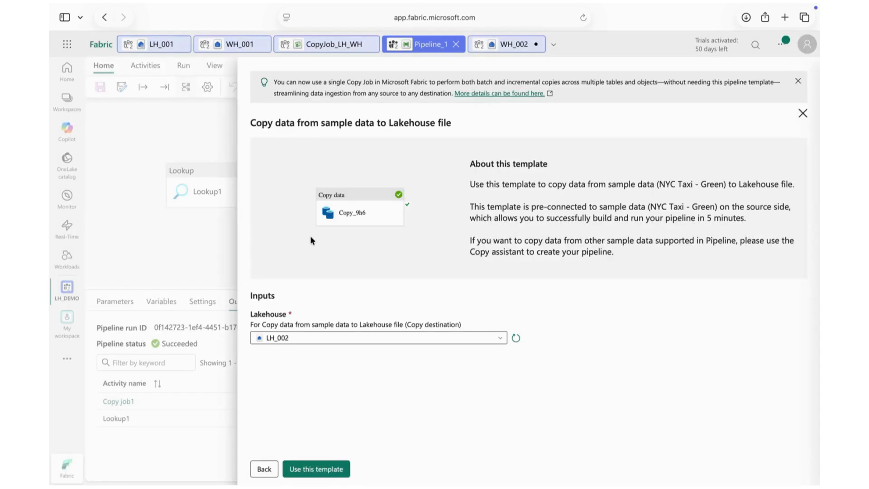
click(303, 471)
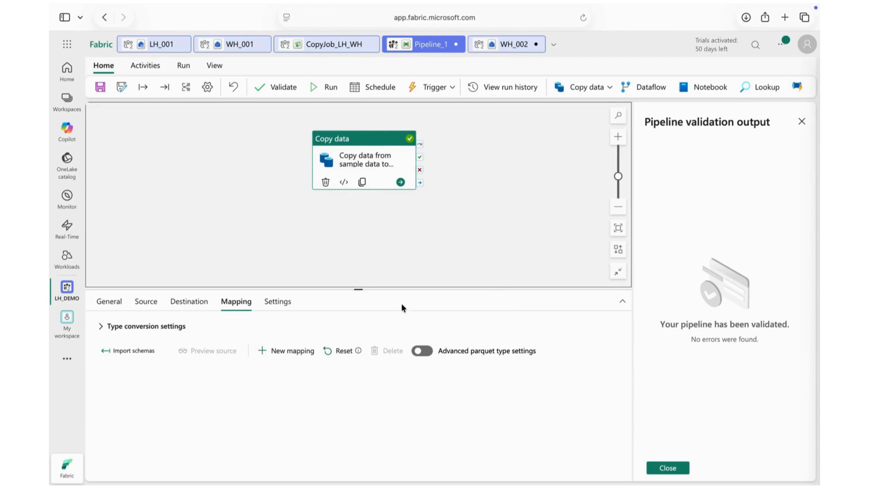
Step: Review the general, source and destination settings of the template's Copy data activity
click(119, 303)
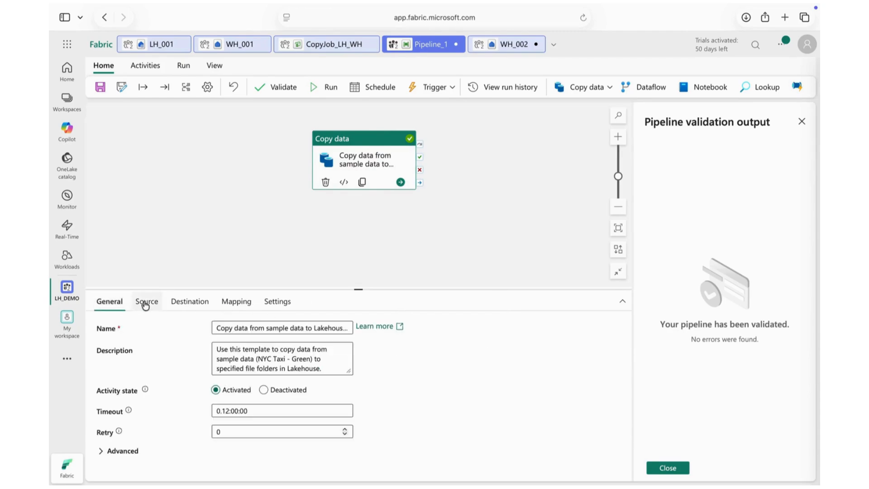
click(145, 305)
click(183, 302)
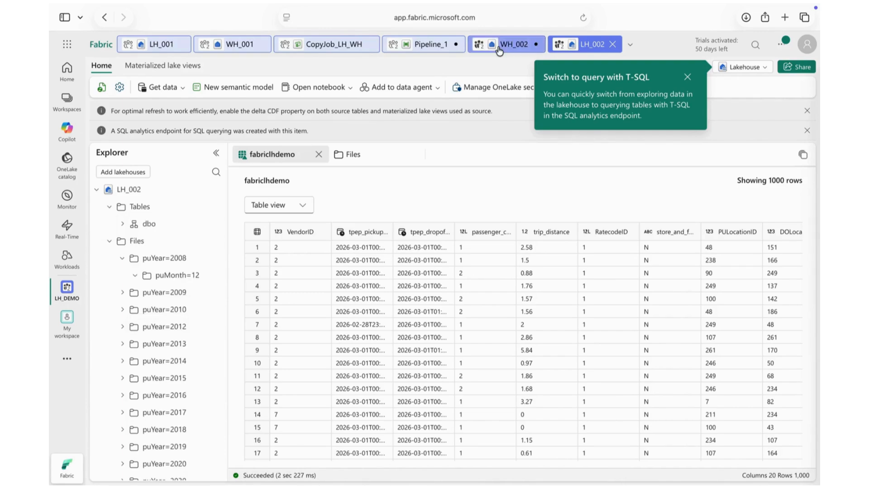
Step: Return from LH_002 to Pipeline_1 and compare the Copy data activity's source connection with its destination settings
click(499, 49)
click(428, 46)
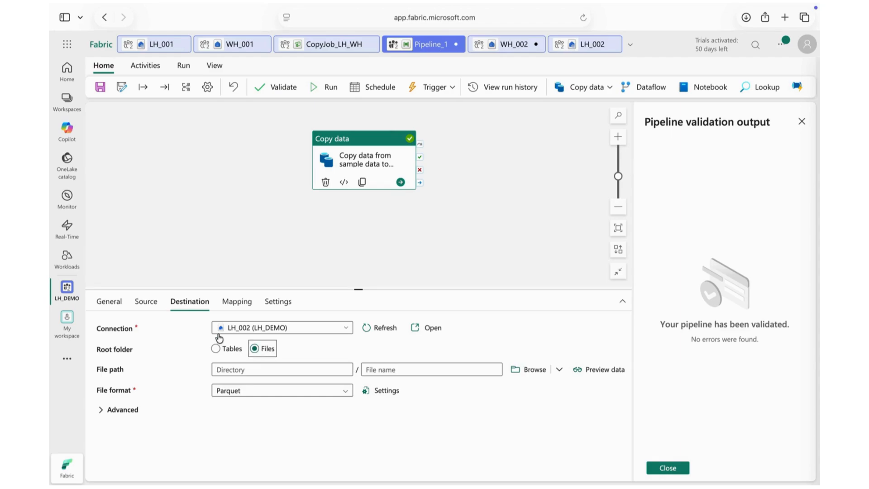
click(154, 301)
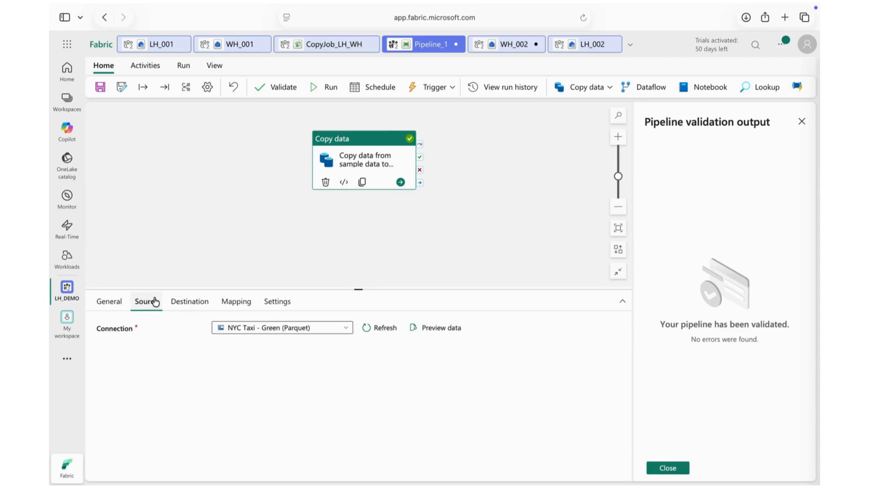
click(188, 302)
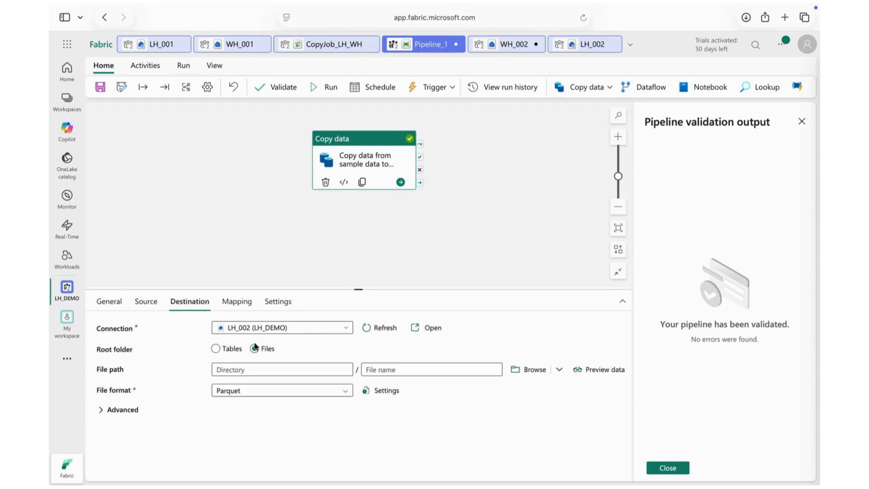
Step: Set the Copy data destination to the Tables root folder, table dbo.fabriclhdemo, with Overwrite as the table action
click(216, 349)
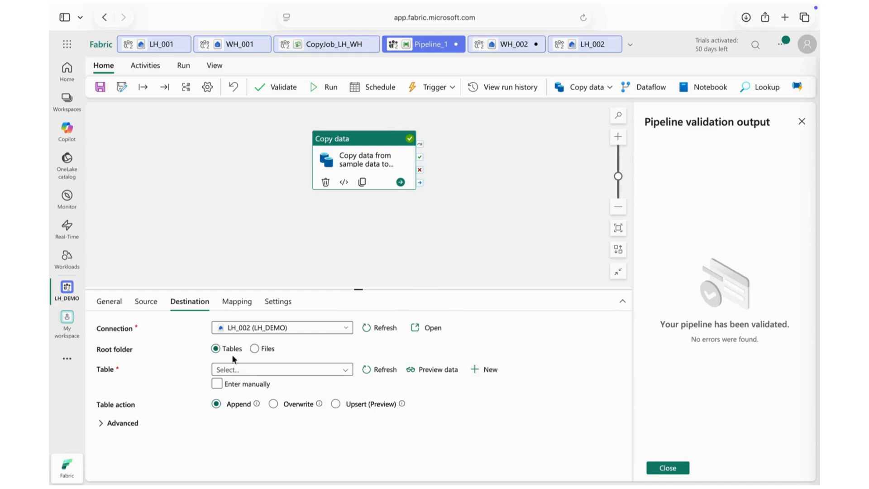
click(259, 373)
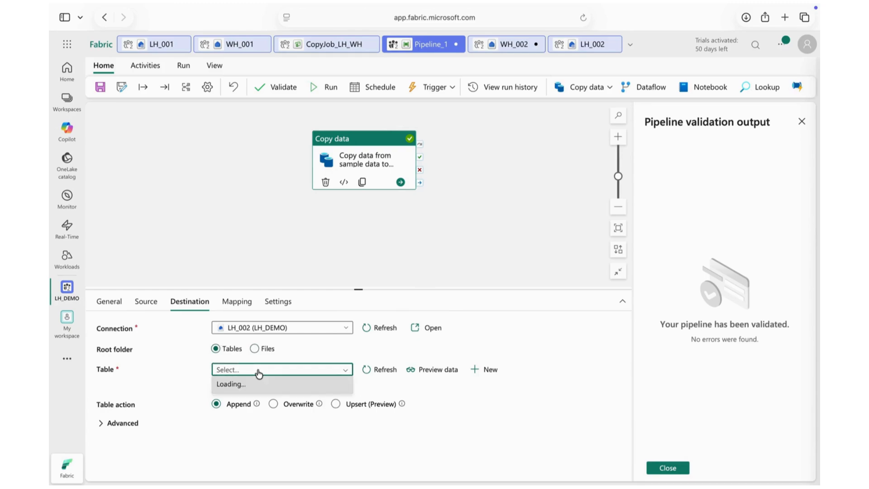
click(259, 374)
click(259, 373)
click(275, 405)
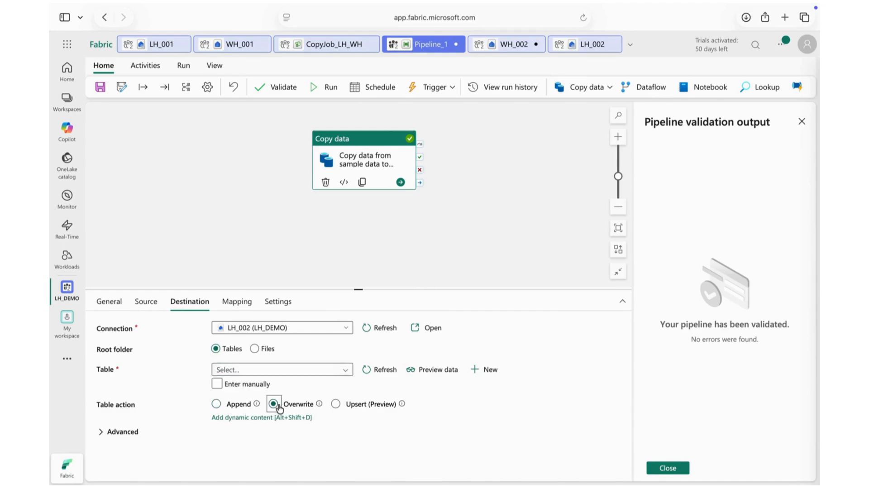
click(295, 374)
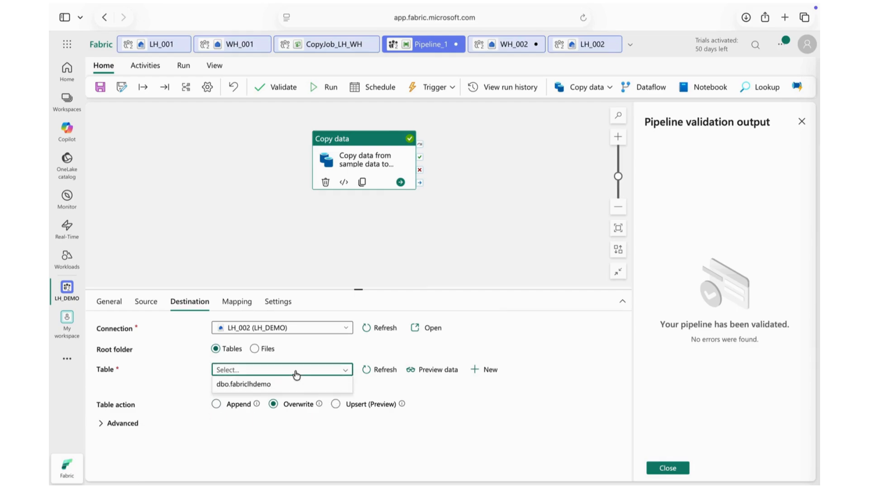
click(281, 383)
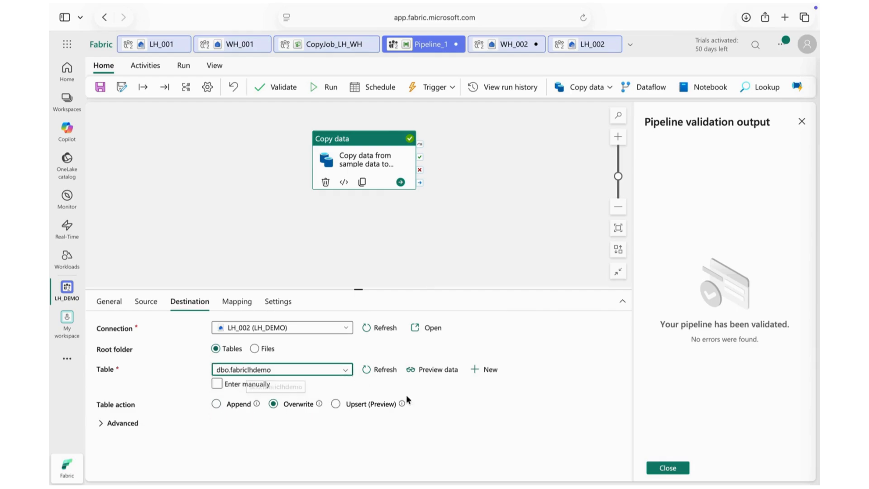
mouse_move(318, 404)
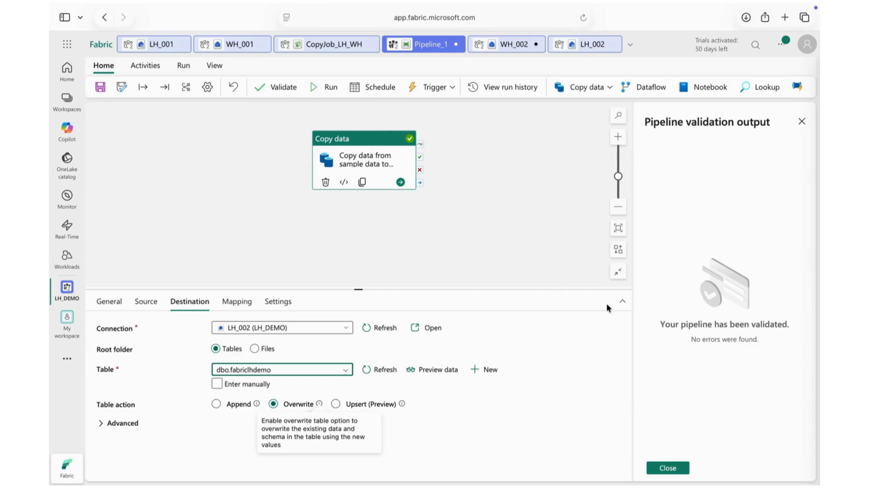
Step: Dismiss the pipeline validation output, and save and run Pipeline_1
click(669, 469)
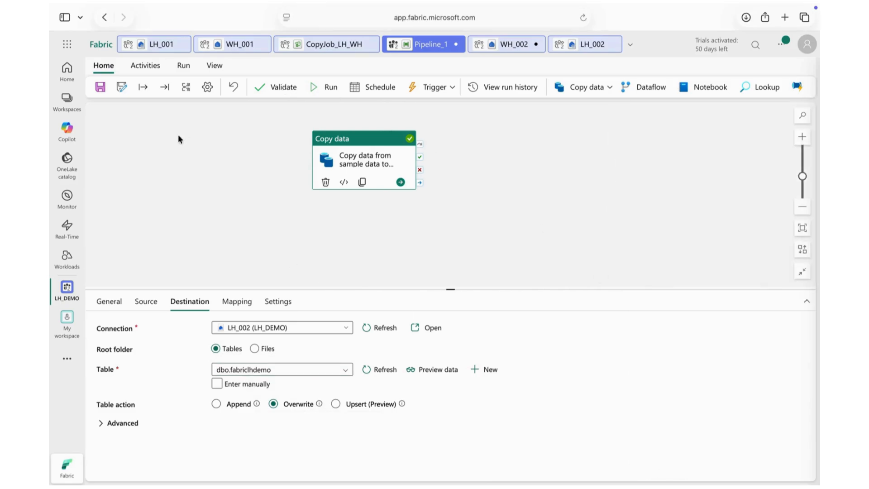
click(326, 87)
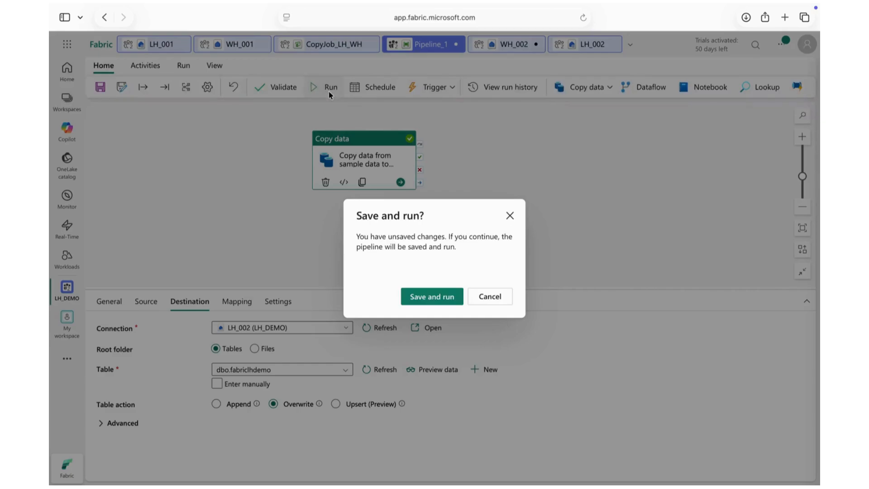
click(432, 297)
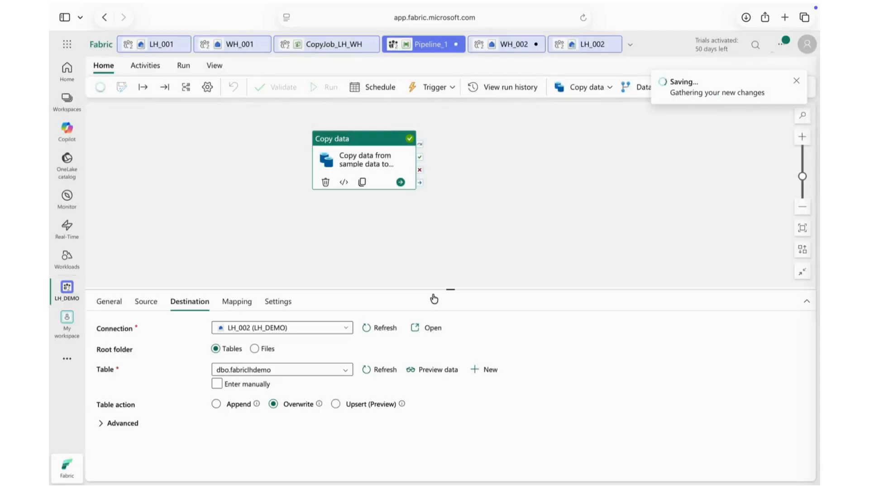